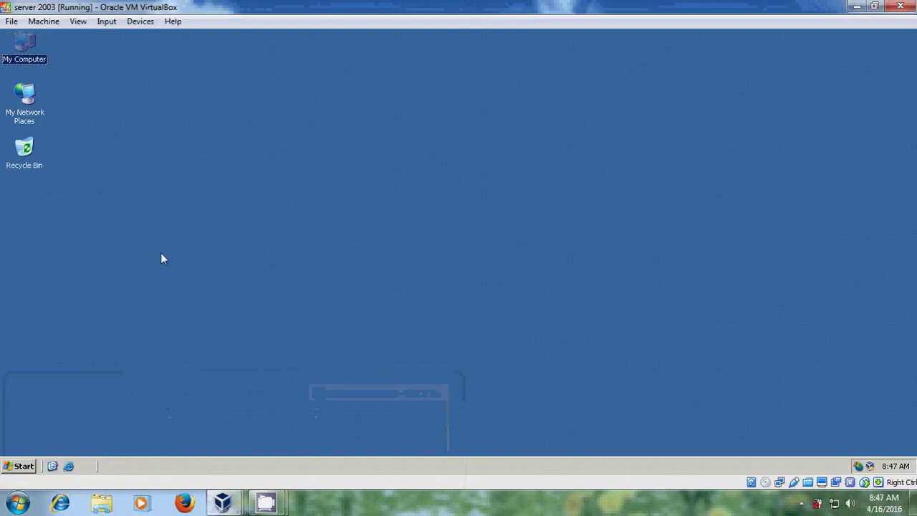
# Step: Open the Distributed File System administrative console and maximize its window
pyautogui.click(27, 470)
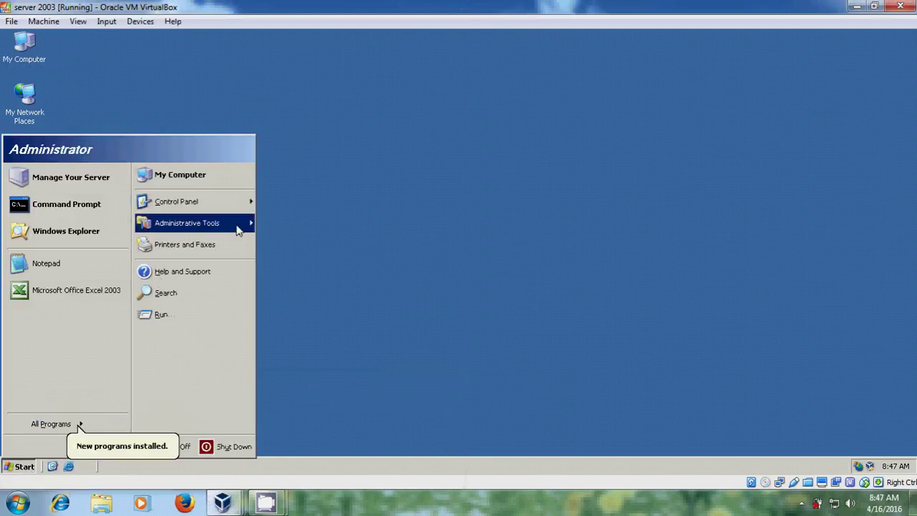
pyautogui.moveTo(237, 226)
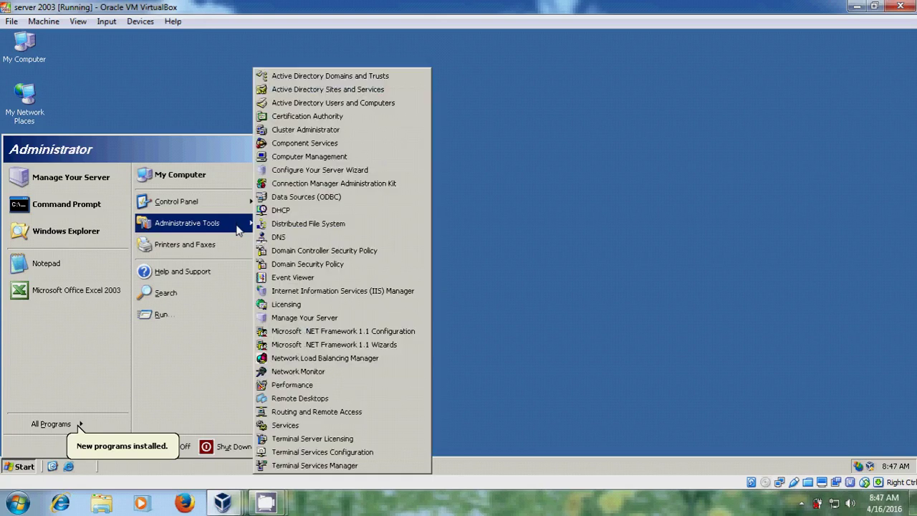
pyautogui.click(329, 225)
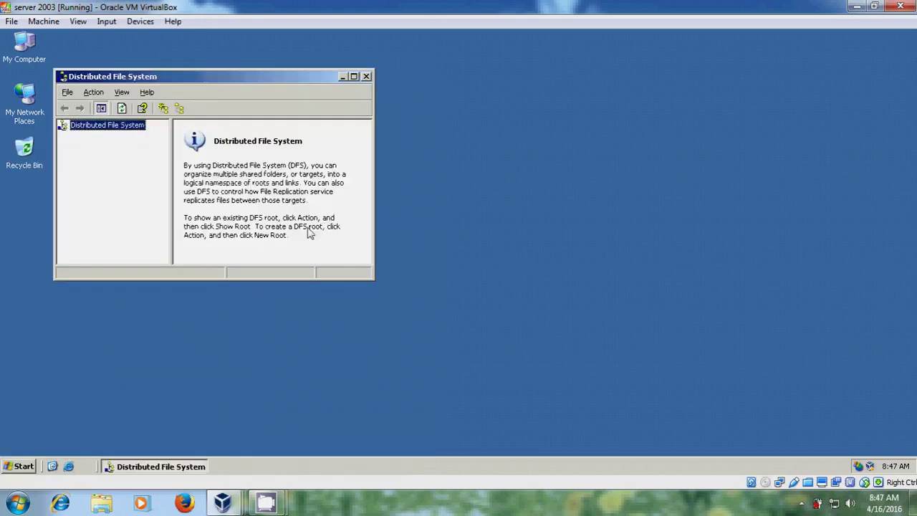
pyautogui.click(354, 77)
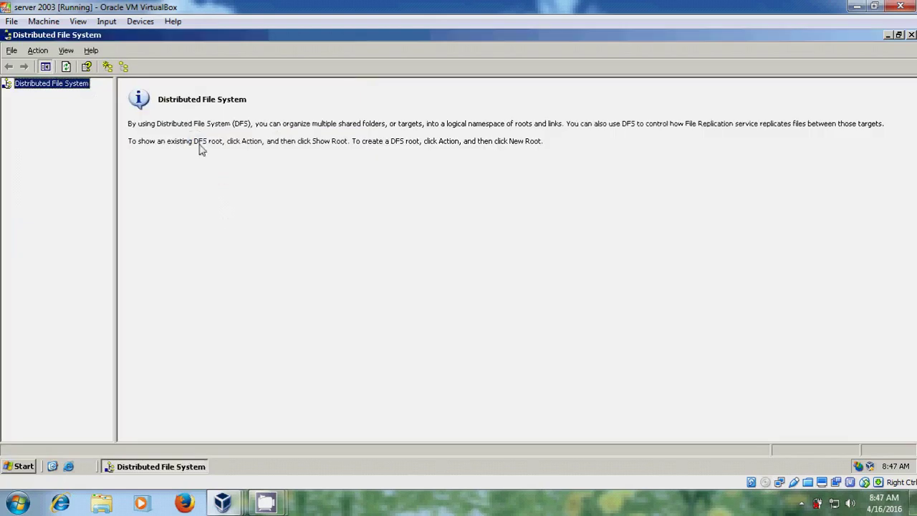
# Step: Start a new DFS root of the domain root type, hosted in the intranet.com domain
pyautogui.rightClick(57, 87)
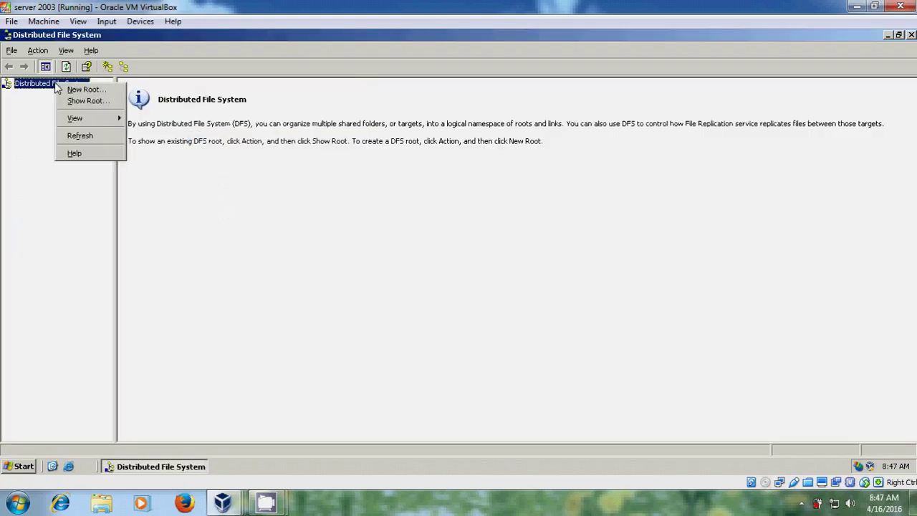
pyautogui.click(92, 93)
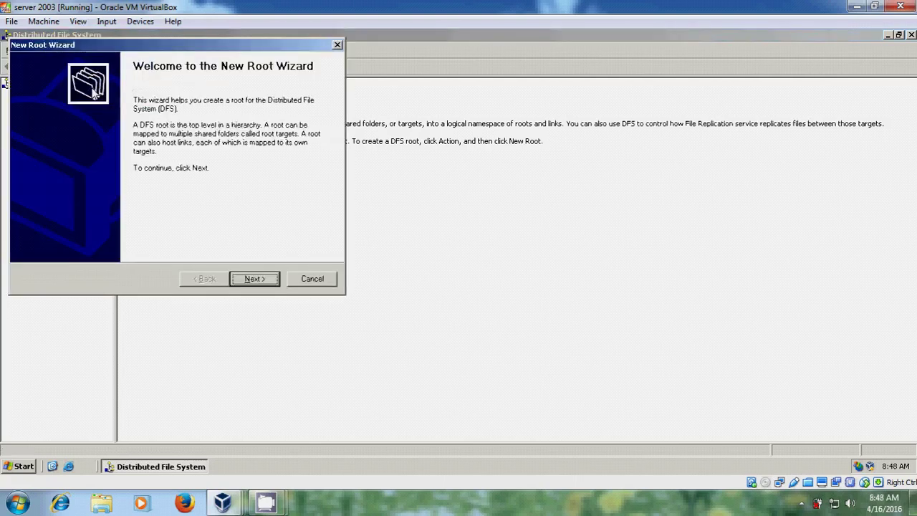
pyautogui.click(255, 279)
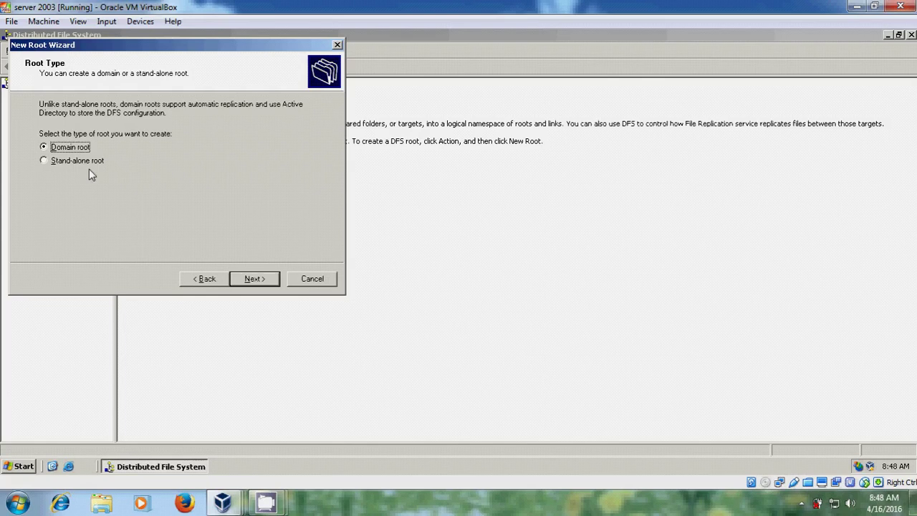
pyautogui.click(255, 279)
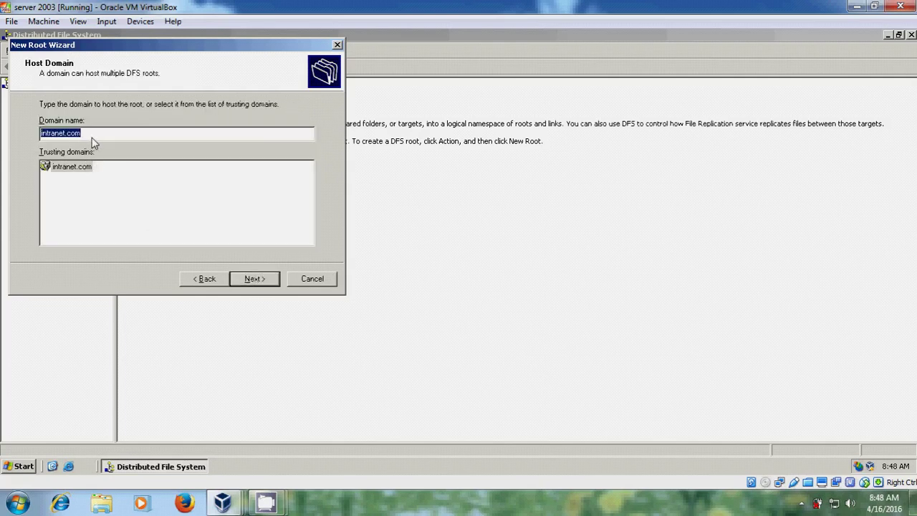
pyautogui.click(252, 279)
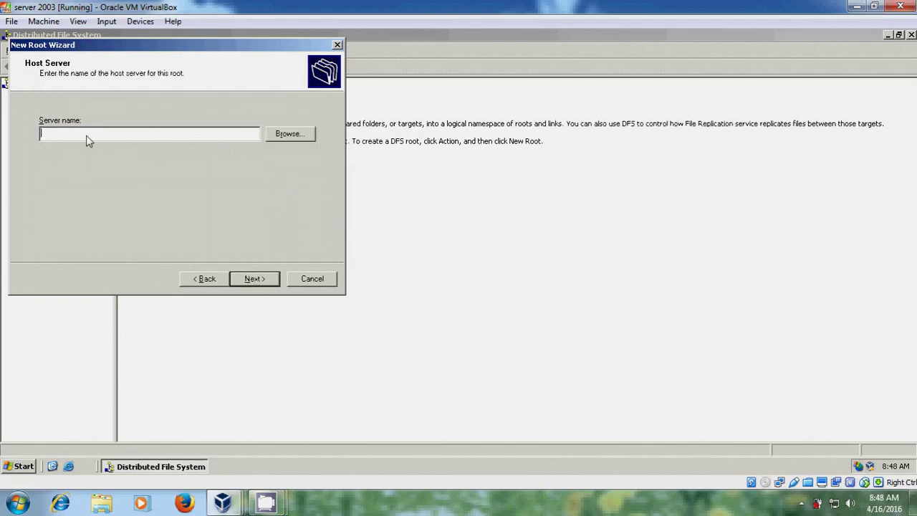
# Step: Set the root's host server to server1.intranet.com by picking SERVER1 from the found computers
pyautogui.write('server1')
pyautogui.click(306, 136)
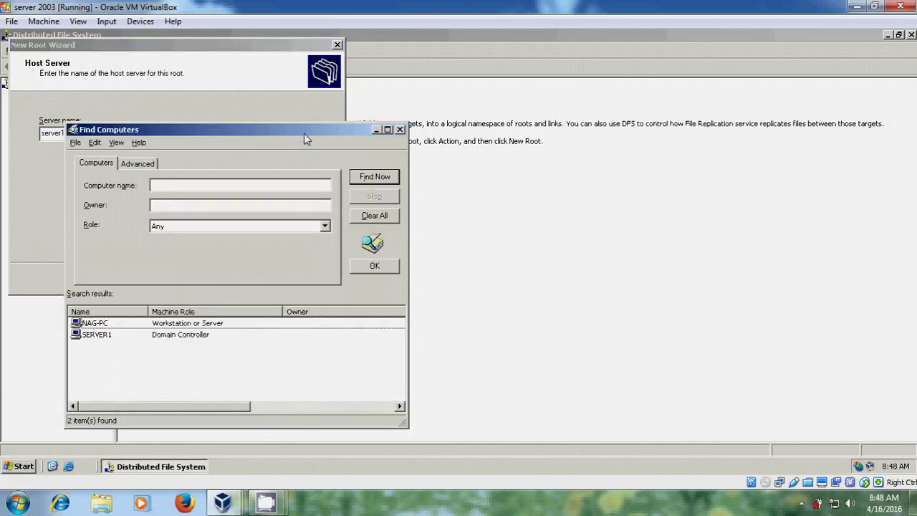
pyautogui.click(101, 334)
pyautogui.click(385, 268)
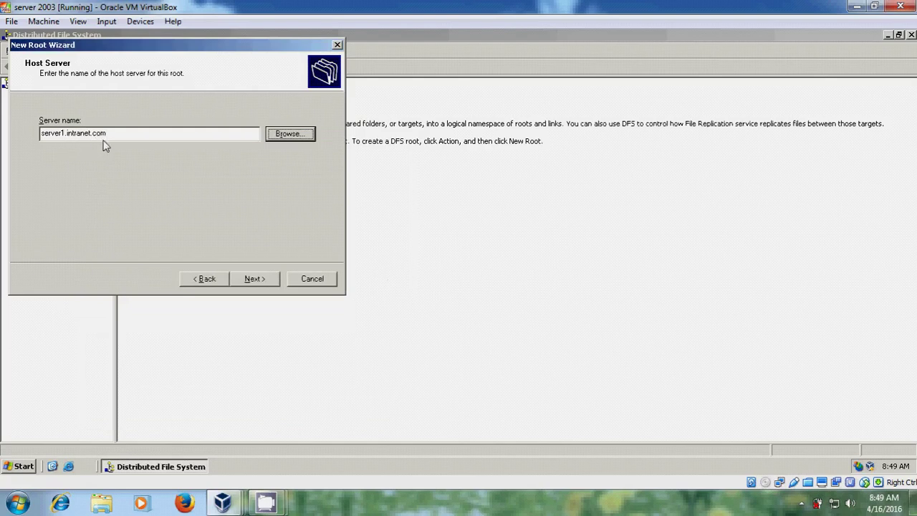
pyautogui.click(261, 281)
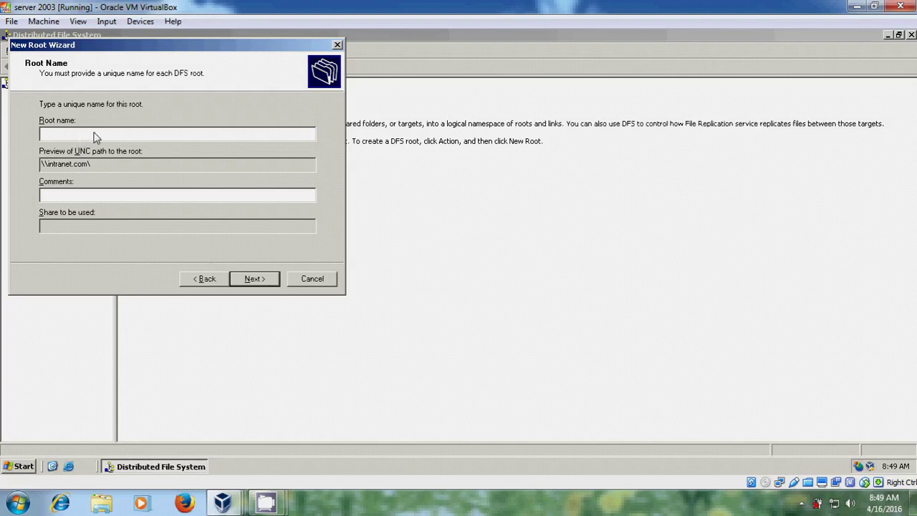
# Step: Name the DFS root "Cumulative" and give it the comment "Cumulative share"
pyautogui.write('Cumulative')
pyautogui.click(108, 197)
pyautogui.write('Cumulative')
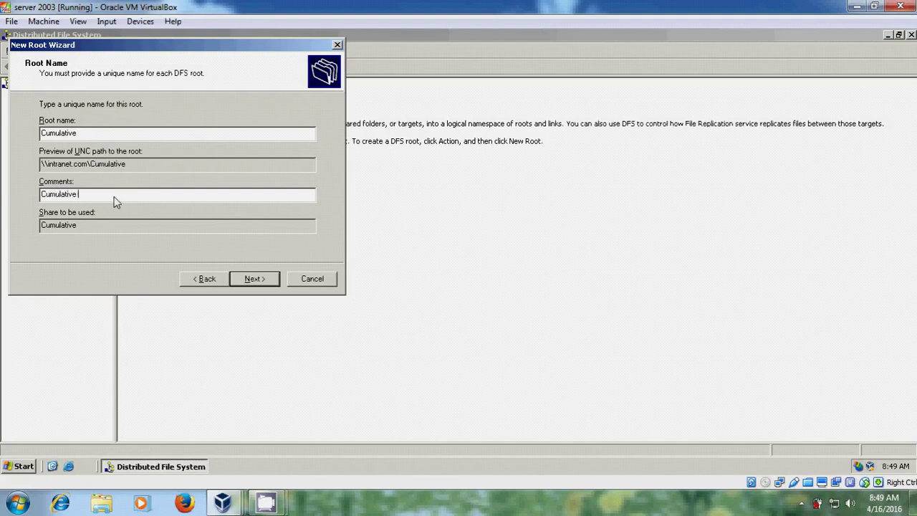
pyautogui.write(' share')
pyautogui.click(267, 281)
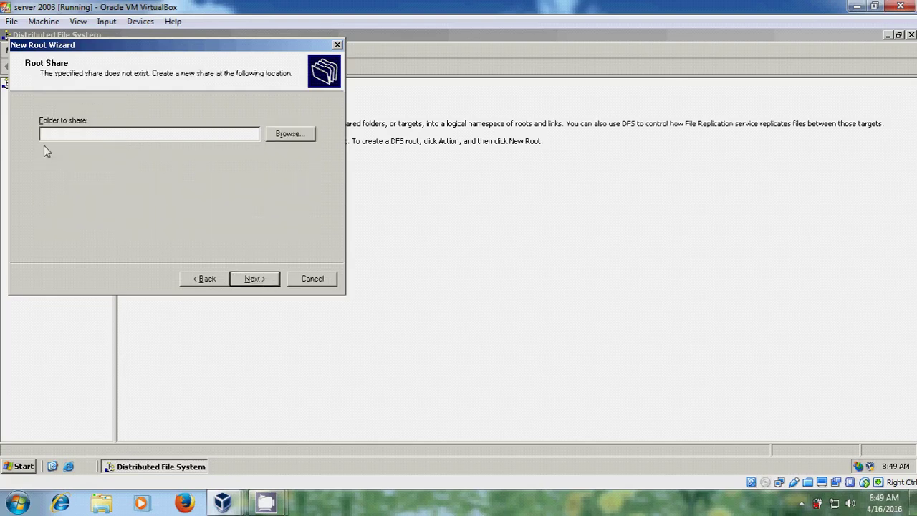
# Step: Create a folder named Cumulative on Local Disk (C:) and choose it as the folder to share for the root
pyautogui.click(290, 134)
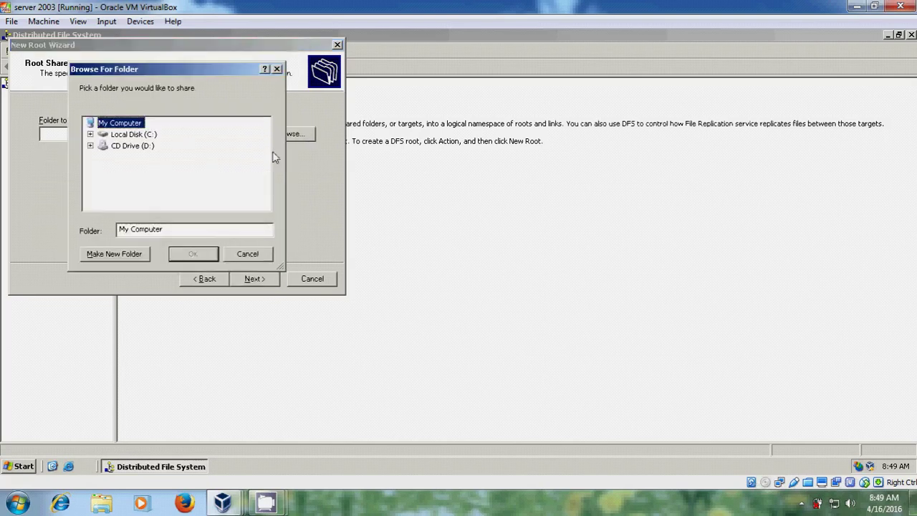
pyautogui.doubleClick(133, 135)
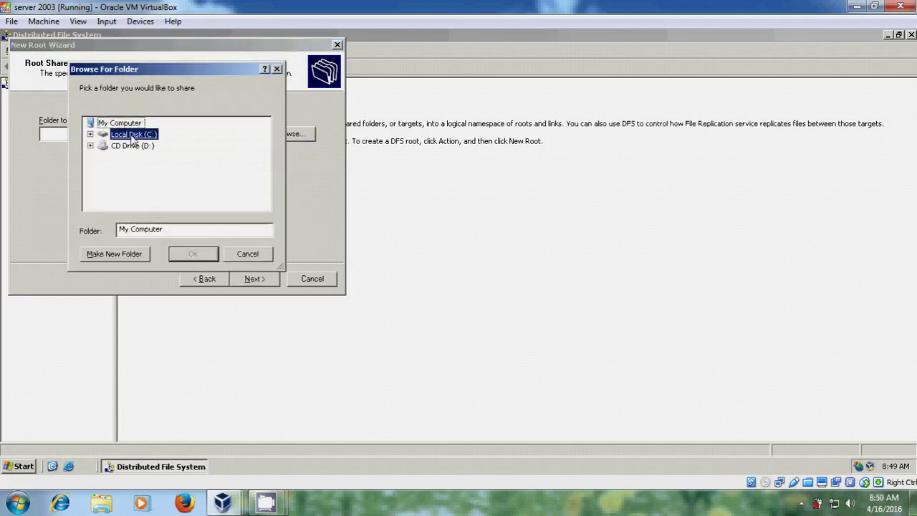
pyautogui.click(133, 255)
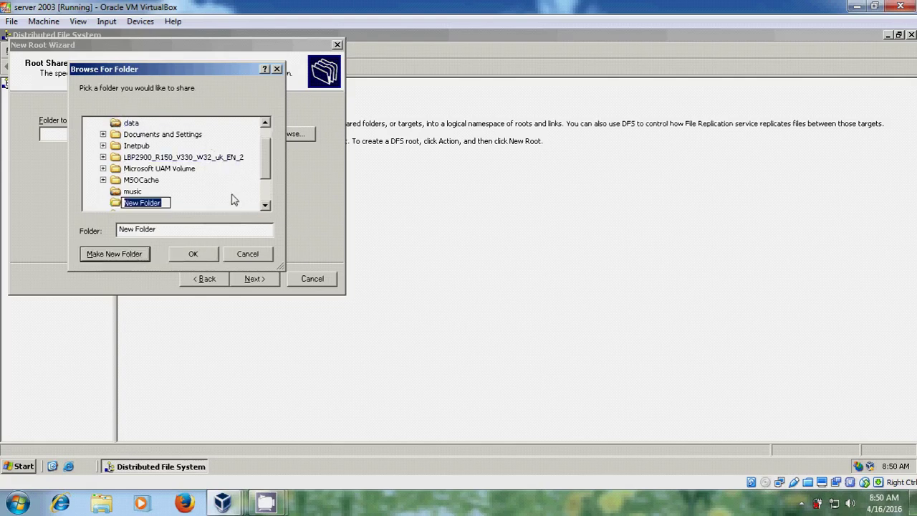
pyautogui.write('C')
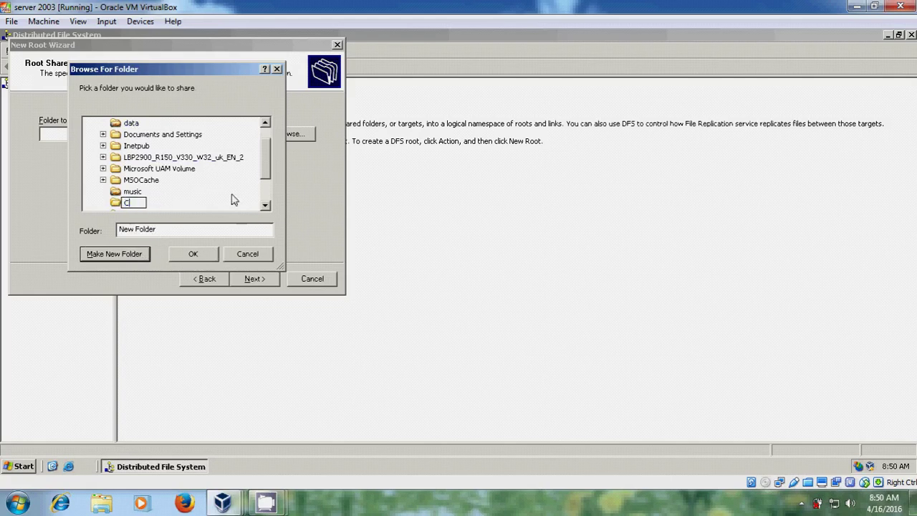
pyautogui.write('umulative')
pyautogui.click(122, 206)
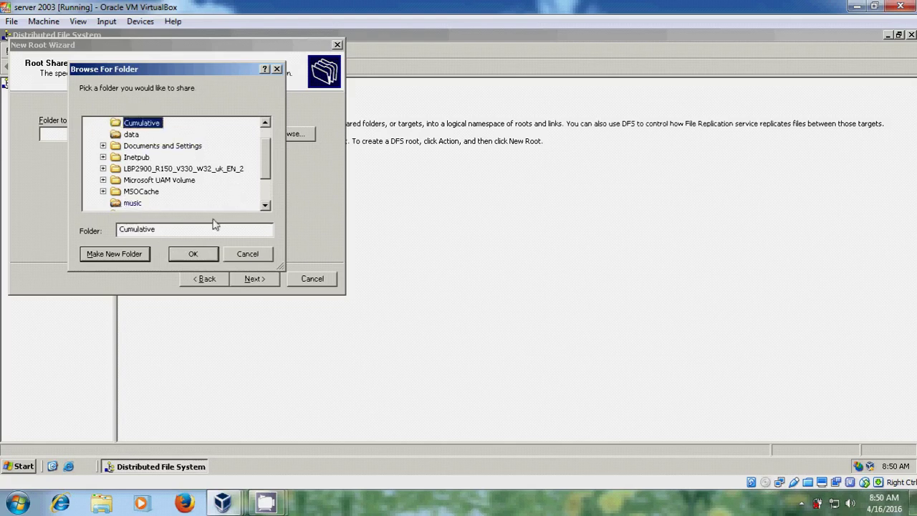
pyautogui.click(200, 259)
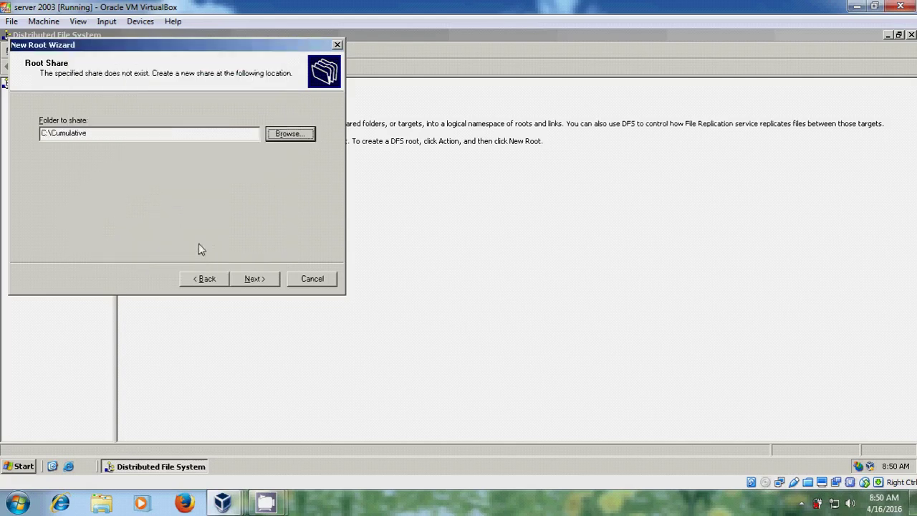
# Step: Finish creating the DFS root and display the targets of \\intranet.com\Cumulative
pyautogui.click(254, 278)
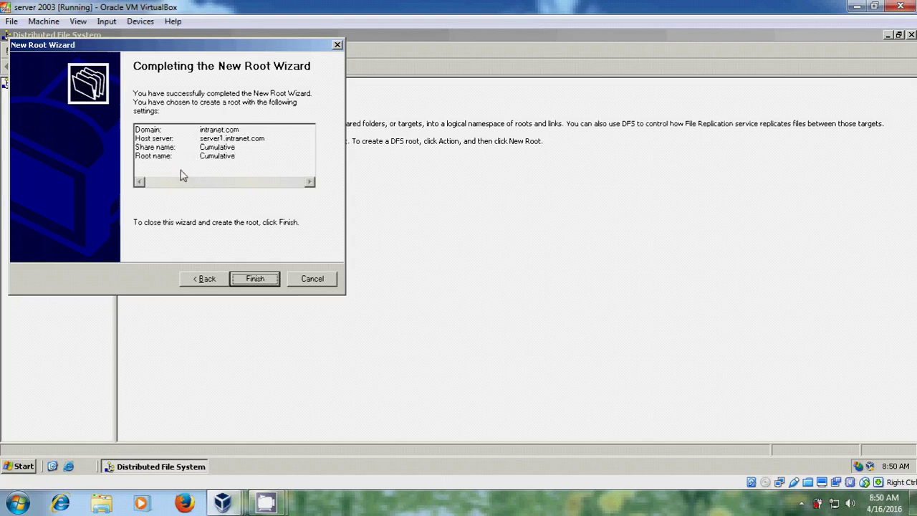
pyautogui.click(255, 279)
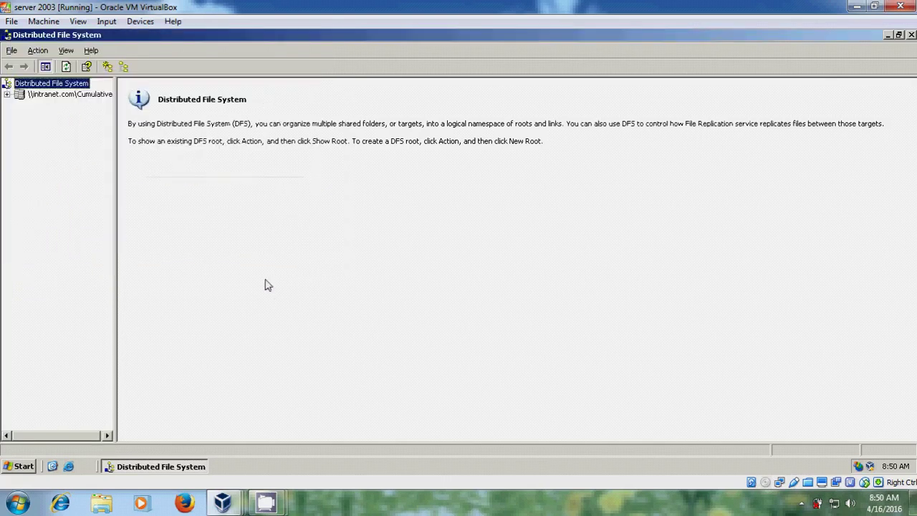
pyautogui.click(71, 94)
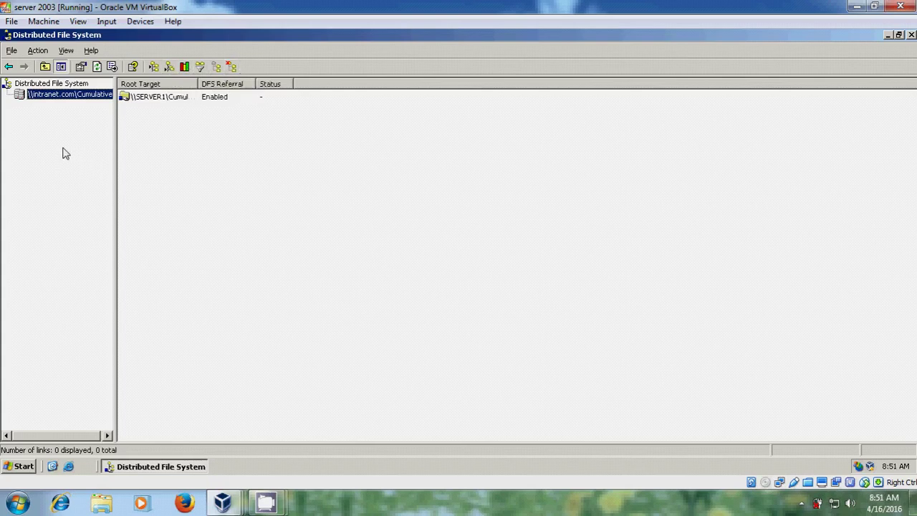
# Step: Minimize the DFS console, look through the shared folders on \\server1, and close the listing
pyautogui.click(888, 35)
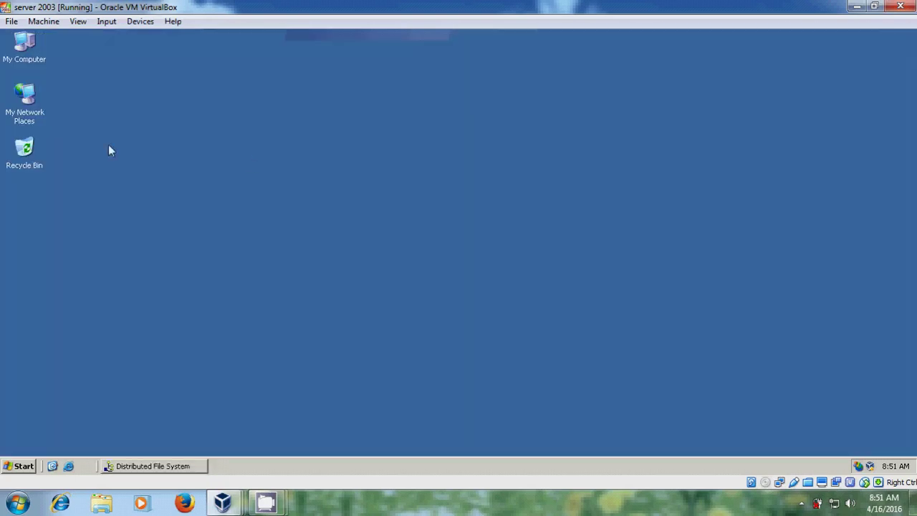
pyautogui.click(24, 465)
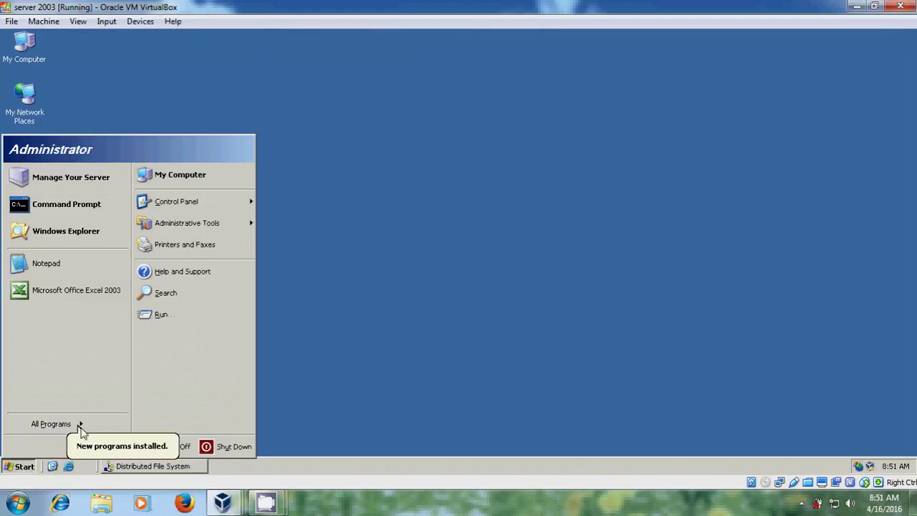
pyautogui.click(182, 315)
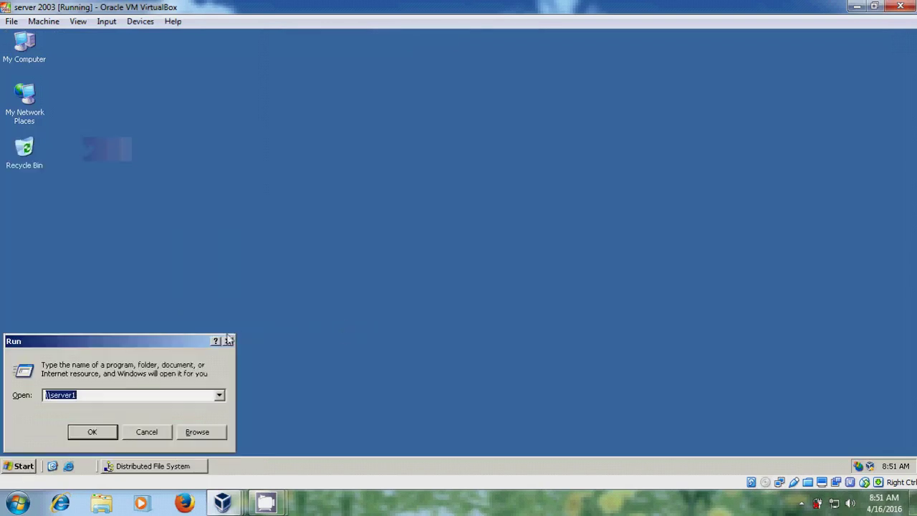
pyautogui.click(106, 435)
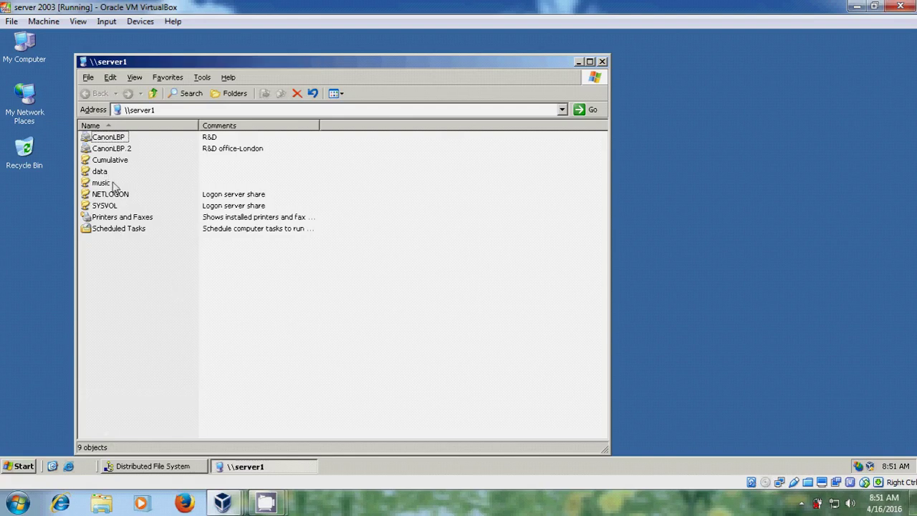
pyautogui.click(602, 62)
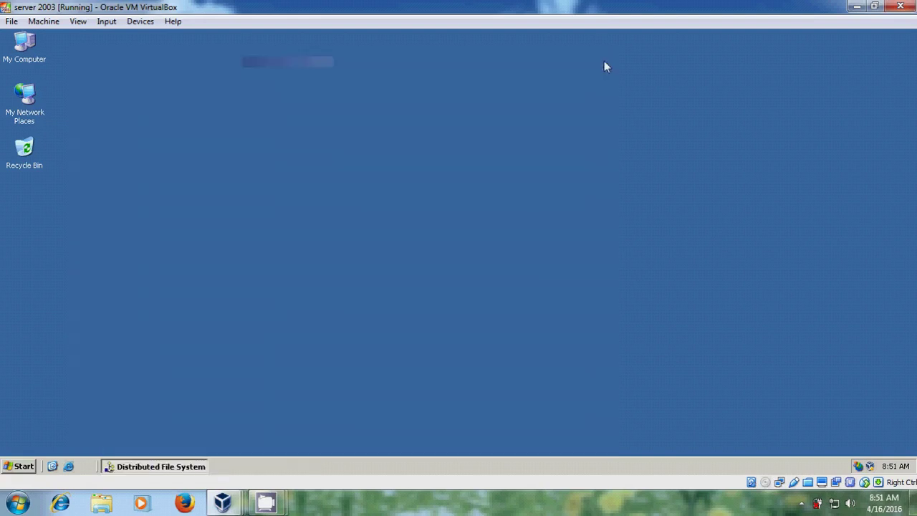
# Step: Switch to the server2k3 virtual machine, look through the shared folders on \\server2, and close the listing
pyautogui.moveTo(223, 503)
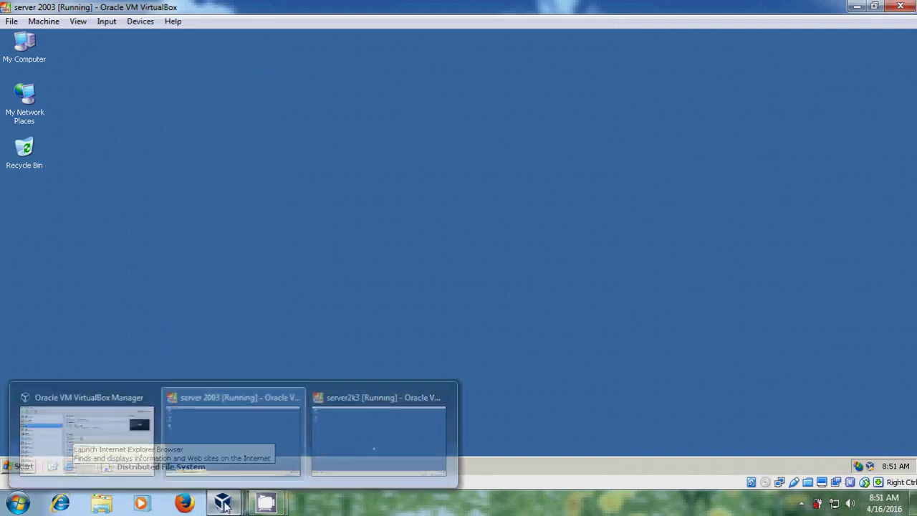
pyautogui.click(351, 448)
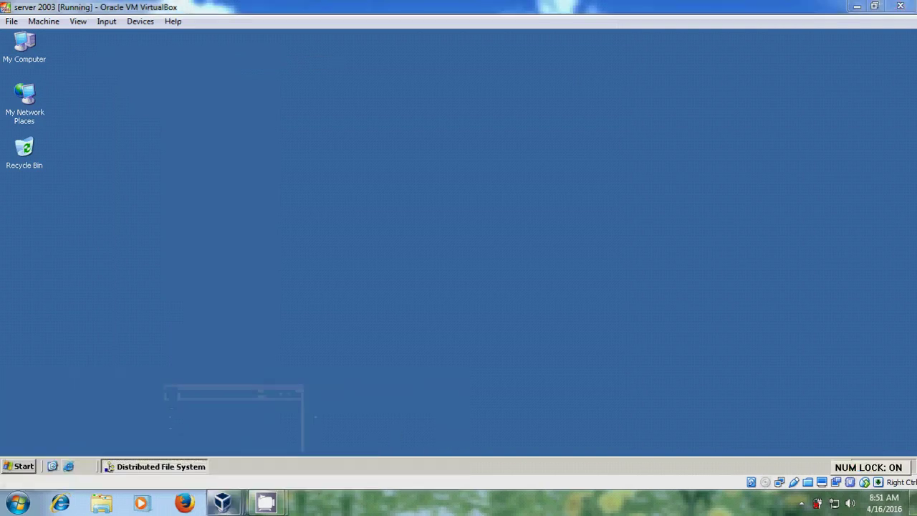
pyautogui.click(21, 466)
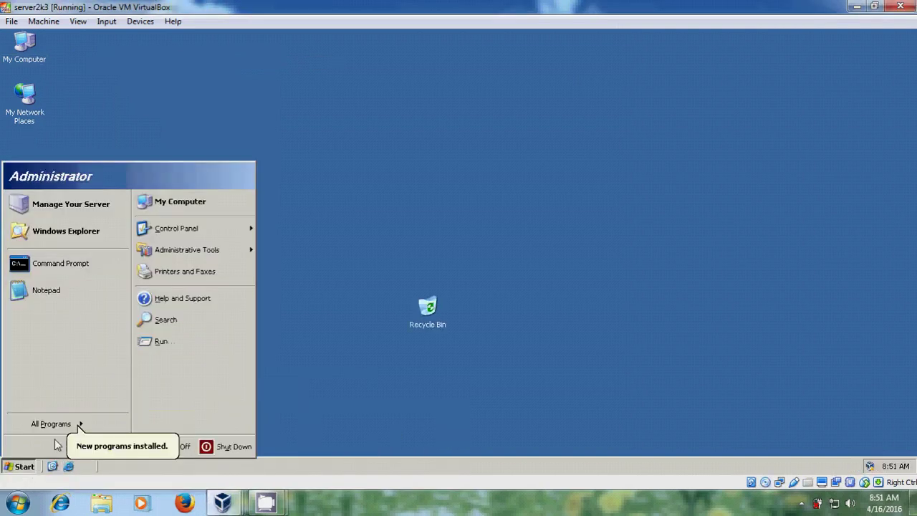
pyautogui.click(163, 347)
pyautogui.click(99, 397)
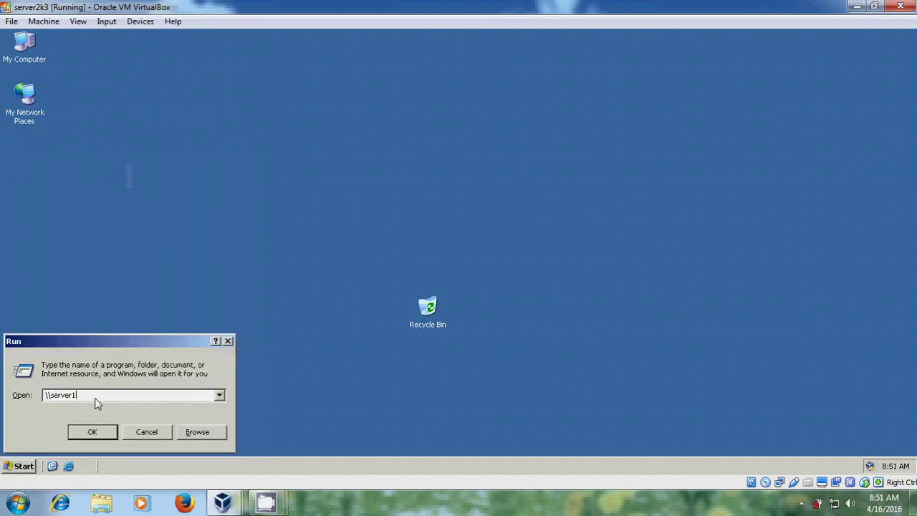
pyautogui.press('BackSpace')
pyautogui.write('2')
pyautogui.click(92, 432)
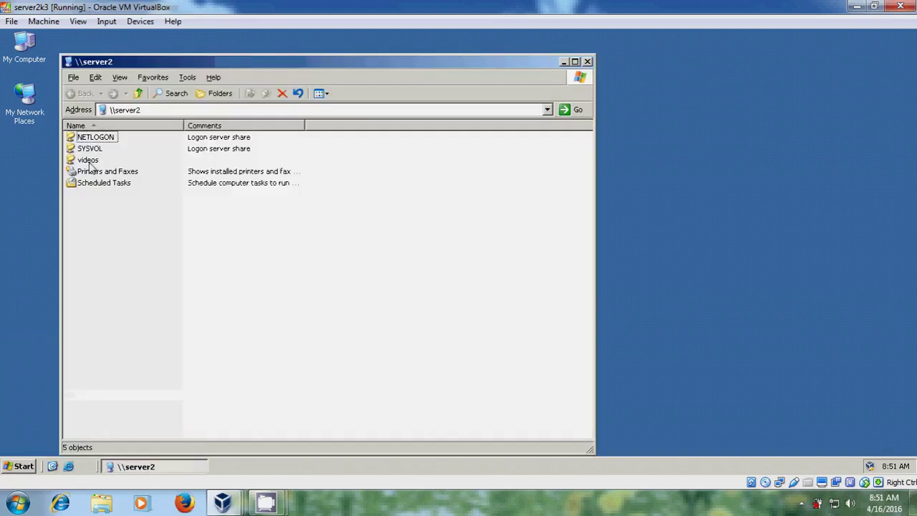
pyautogui.click(588, 61)
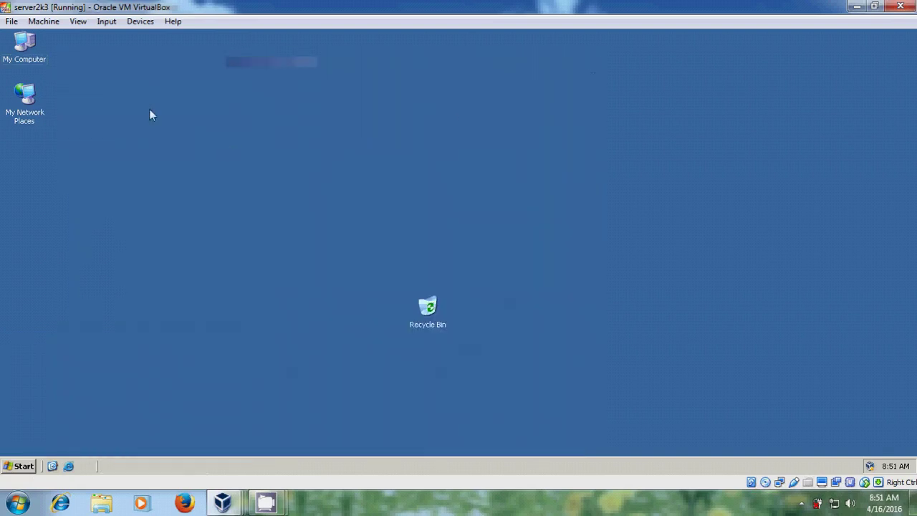
# Step: Review the network adapter settings of the server2k3 virtual machine and close them without changes
pyautogui.click(140, 22)
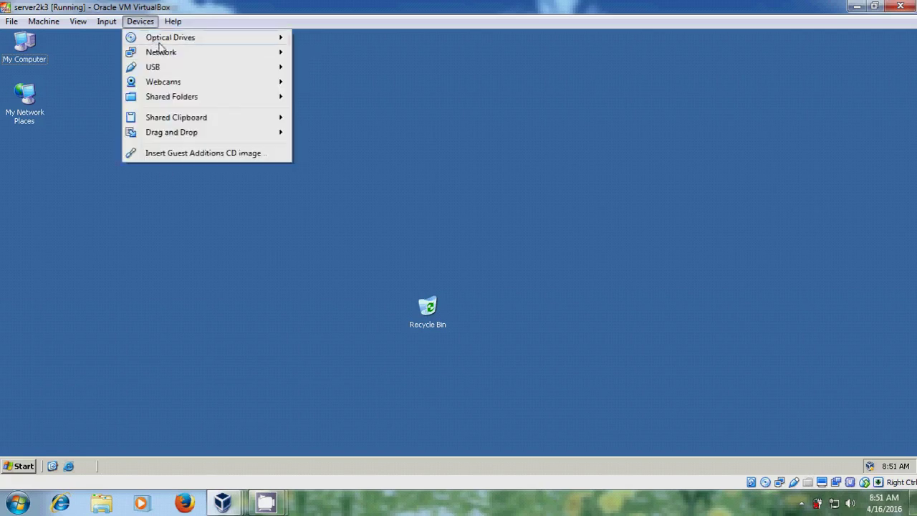
pyautogui.moveTo(180, 55)
pyautogui.click(334, 55)
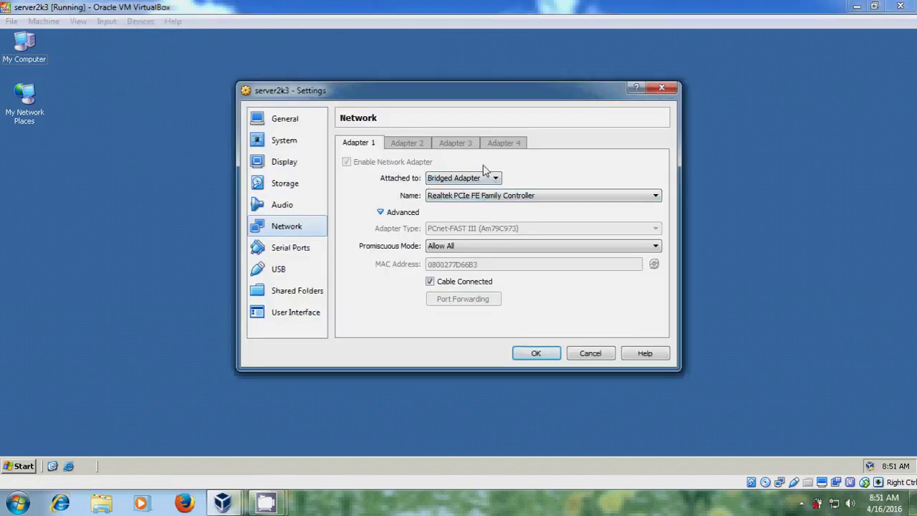
pyautogui.click(662, 88)
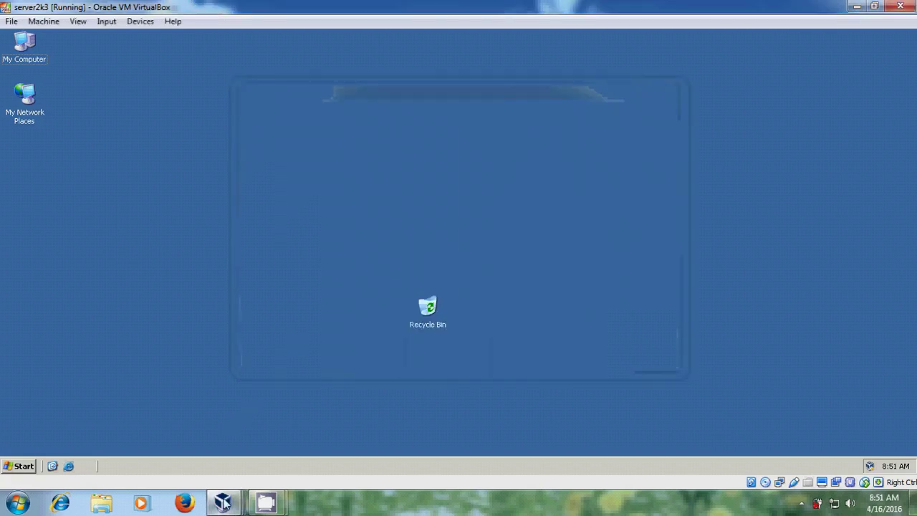
# Step: Switch to the server 2003 virtual machine, review its network adapter settings, and close them without changes
pyautogui.moveTo(223, 501)
pyautogui.click(230, 431)
pyautogui.click(140, 21)
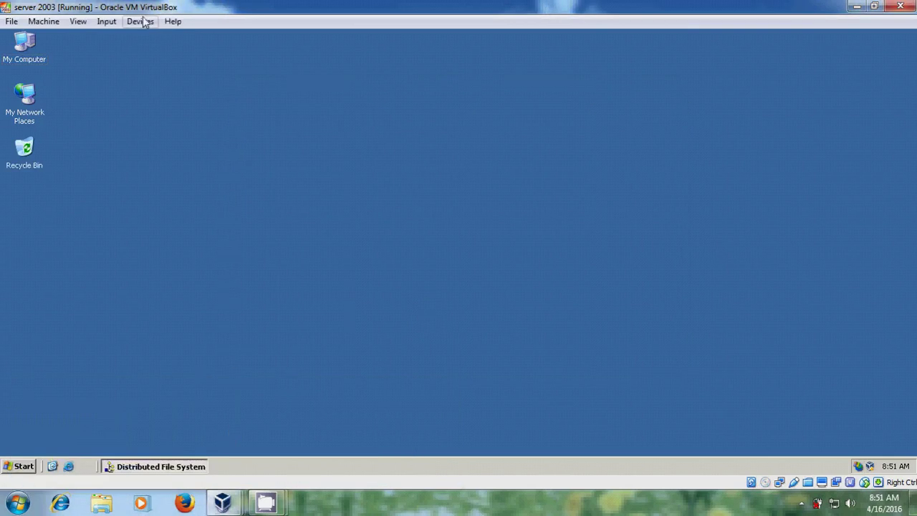
pyautogui.moveTo(219, 56)
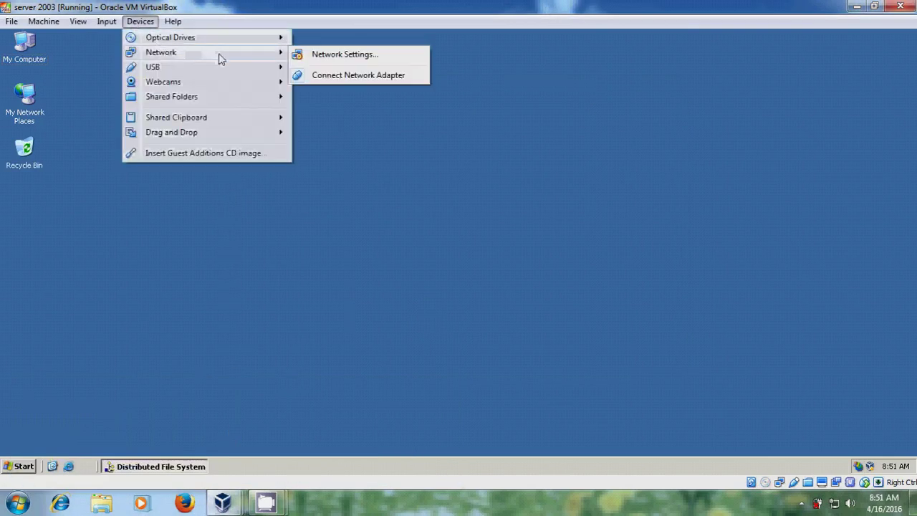
pyautogui.click(340, 55)
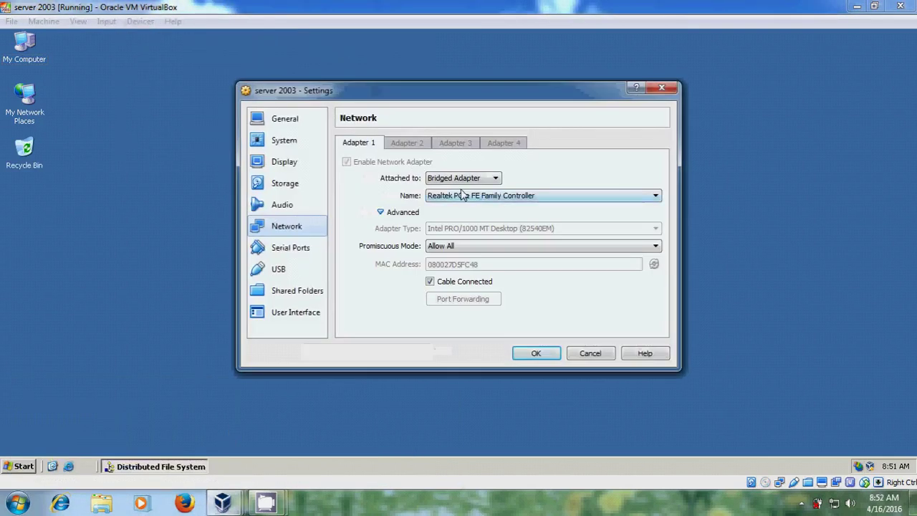
pyautogui.click(668, 89)
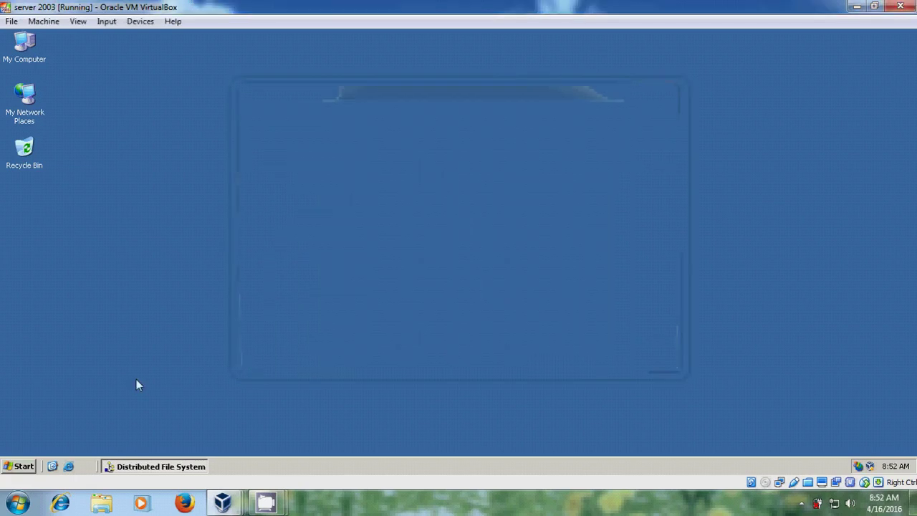
# Step: From the server 2003 machine, look through the shared folders on \\server2 and close the listing
pyautogui.click(23, 467)
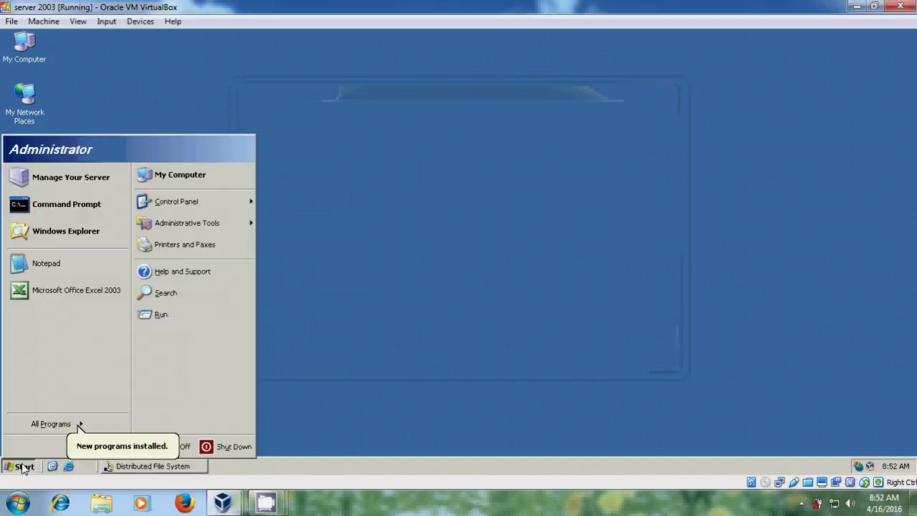
pyautogui.click(189, 316)
pyautogui.click(93, 397)
pyautogui.press('BackSpace')
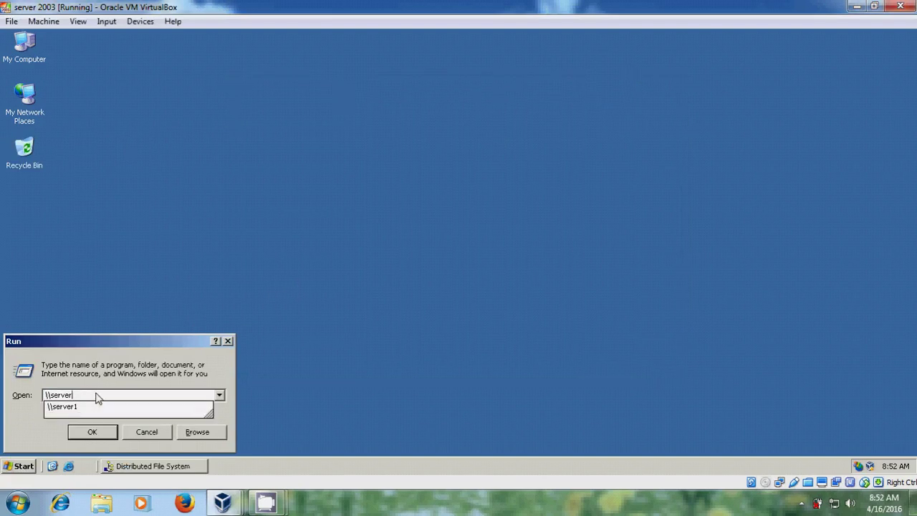
pyautogui.write('2')
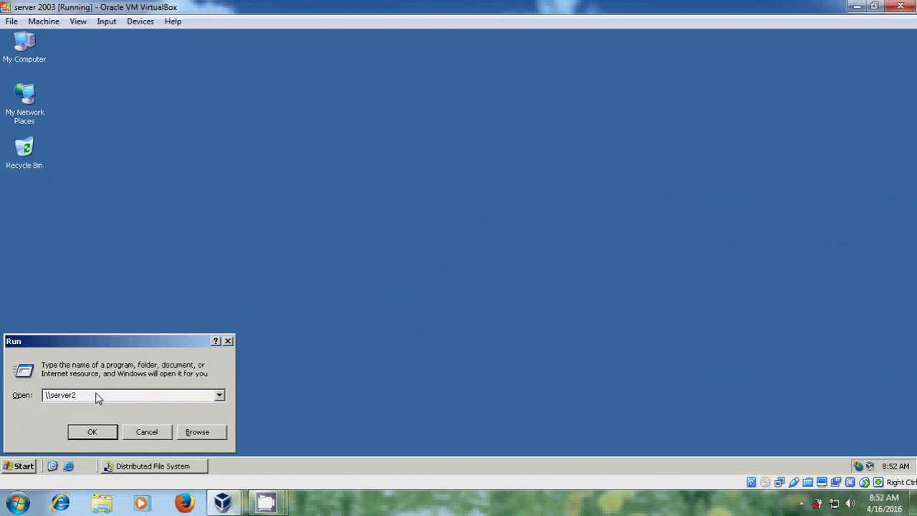
pyautogui.press('Return')
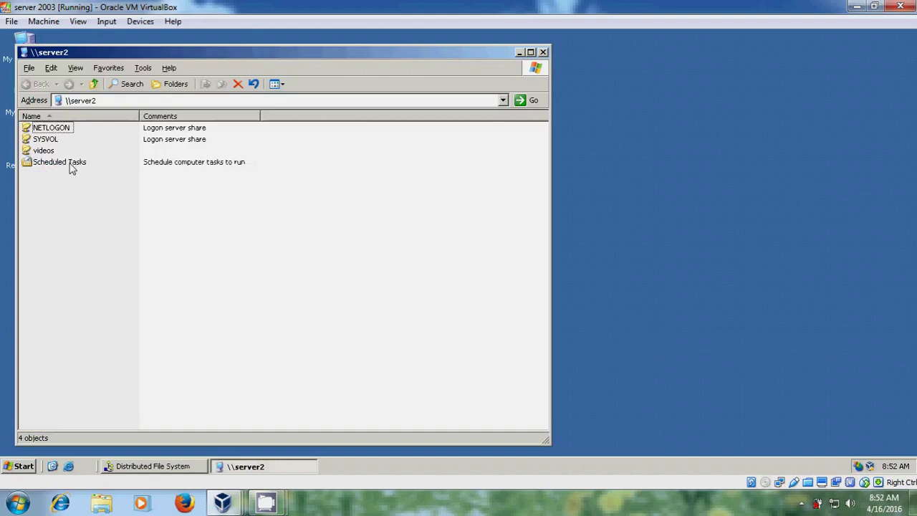
pyautogui.click(543, 53)
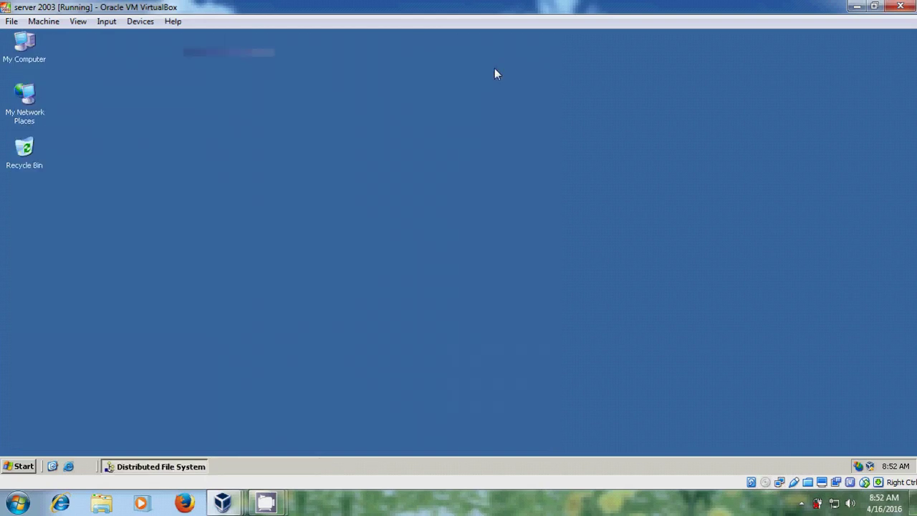
# Step: Restore the DFS console and add a link named data to the Cumulative root, targeting \\server1\data with the comment "data share"
pyautogui.click(190, 468)
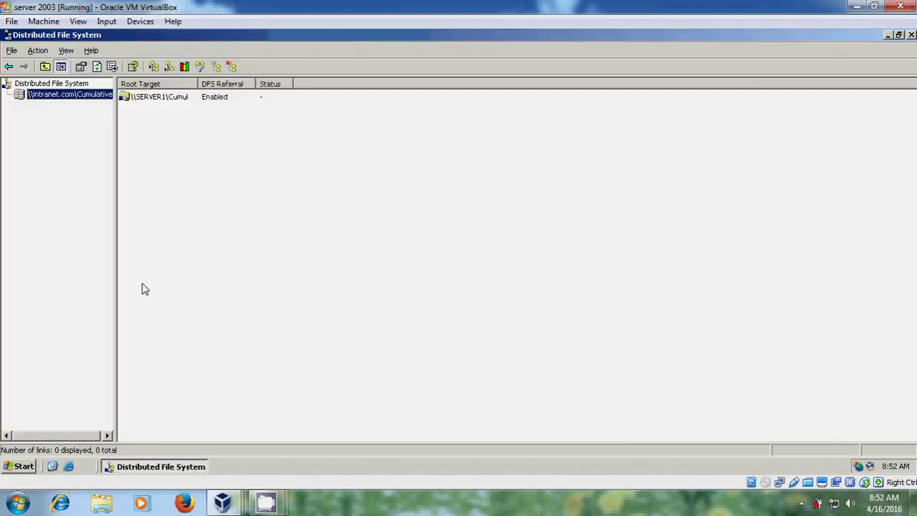
pyautogui.rightClick(81, 98)
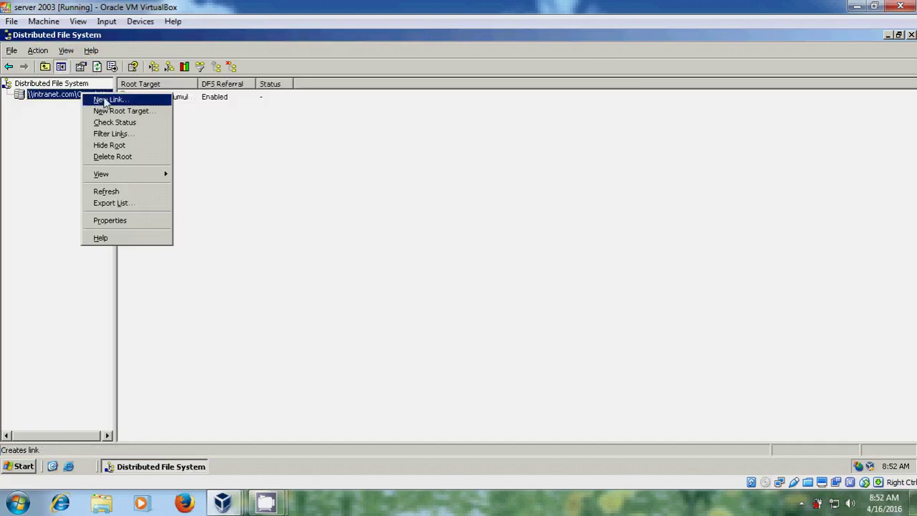
pyautogui.click(108, 101)
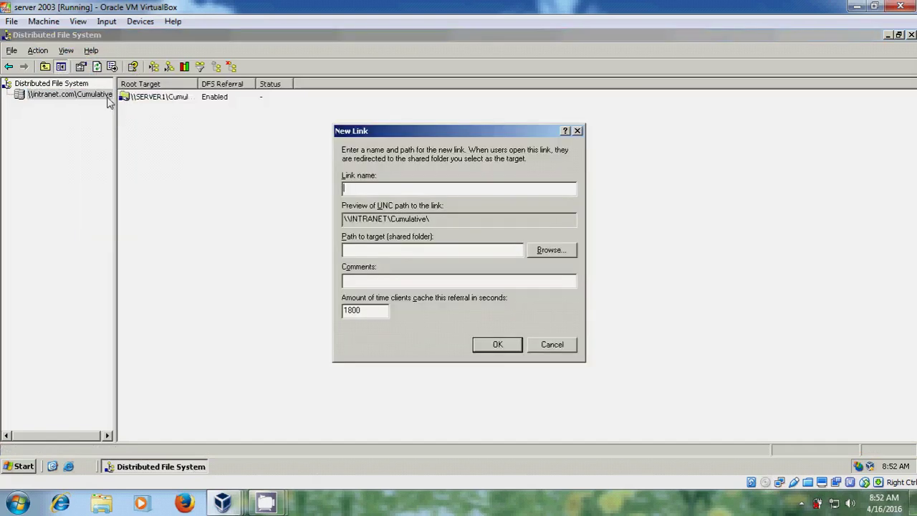
pyautogui.write('data')
pyautogui.click(485, 252)
pyautogui.write('\\server1\\')
pyautogui.click(416, 280)
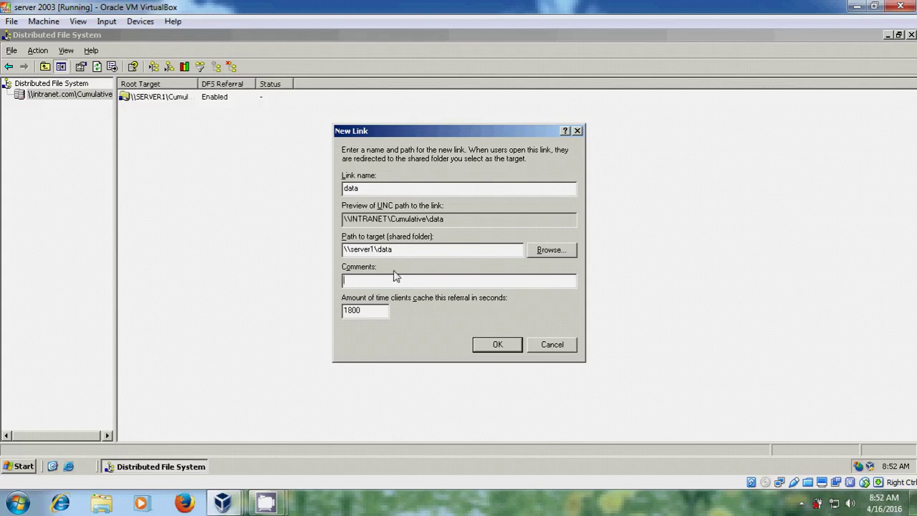
pyautogui.write('data share')
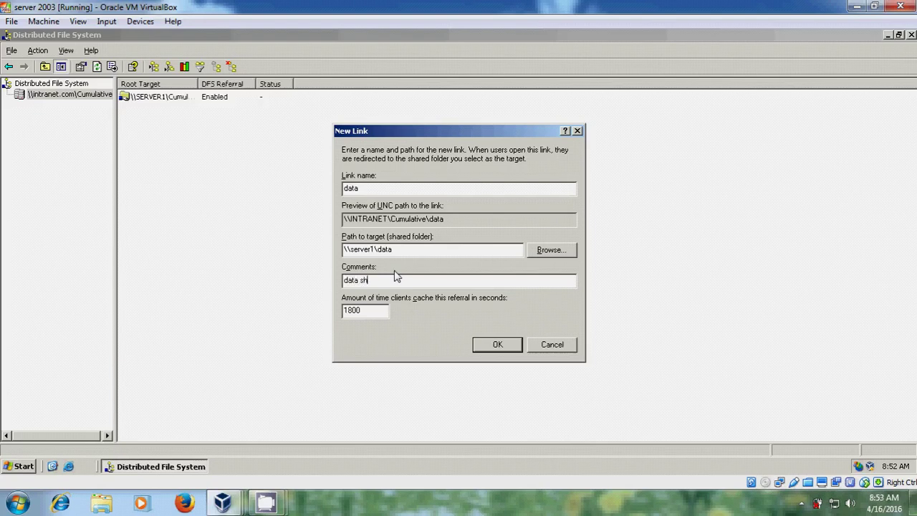
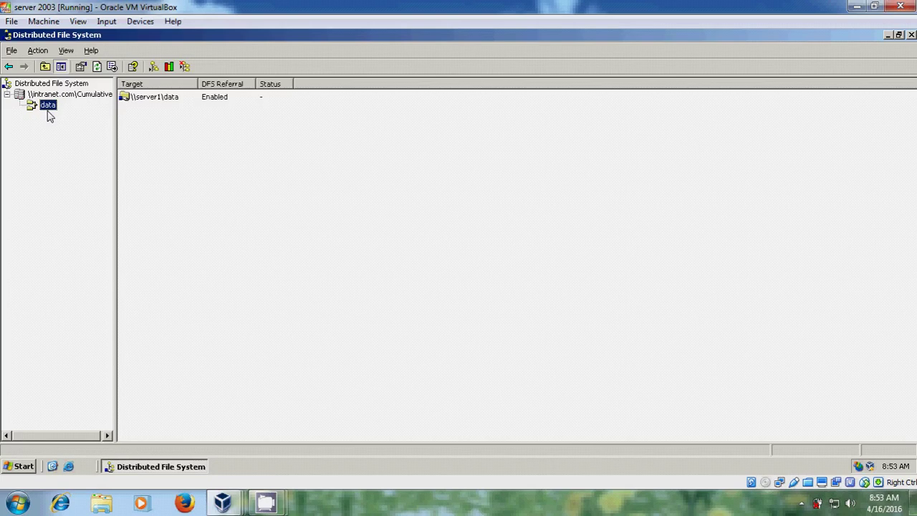
# Step: Add a link named music to the Cumulative root, targeting \\server1\music with the comment "music share"
pyautogui.click(82, 98)
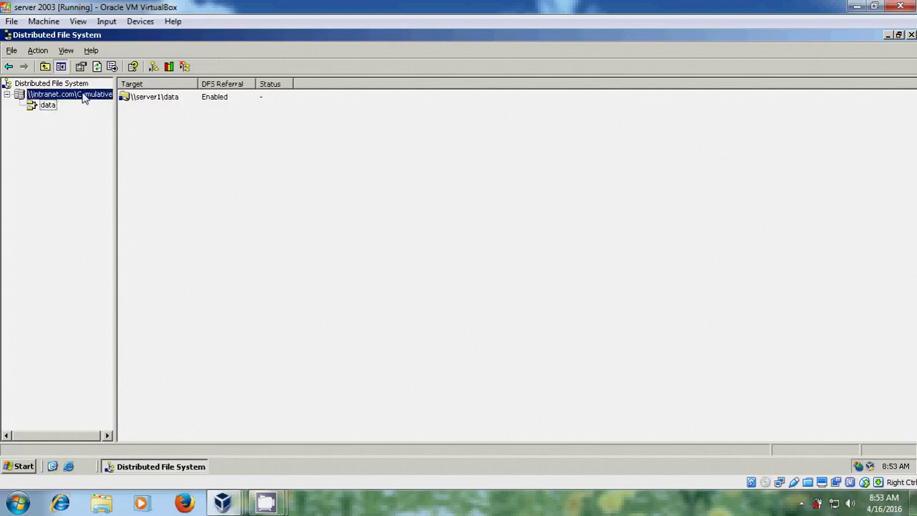
pyautogui.rightClick(83, 95)
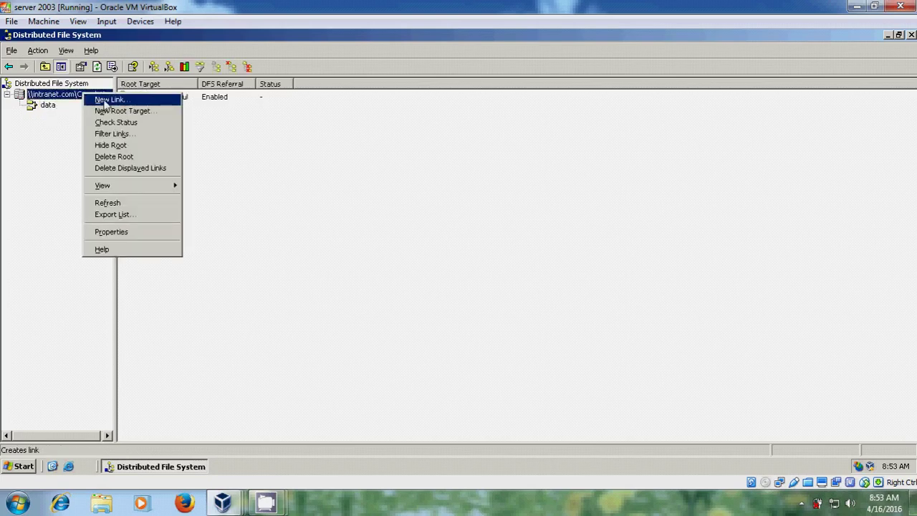
pyautogui.click(106, 101)
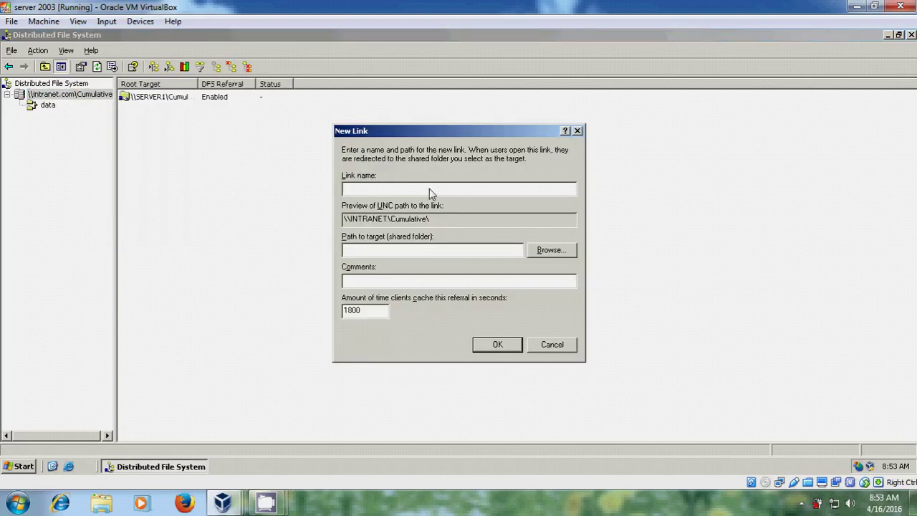
pyautogui.write('music')
pyautogui.click(388, 257)
pyautogui.write('\\\\server1')
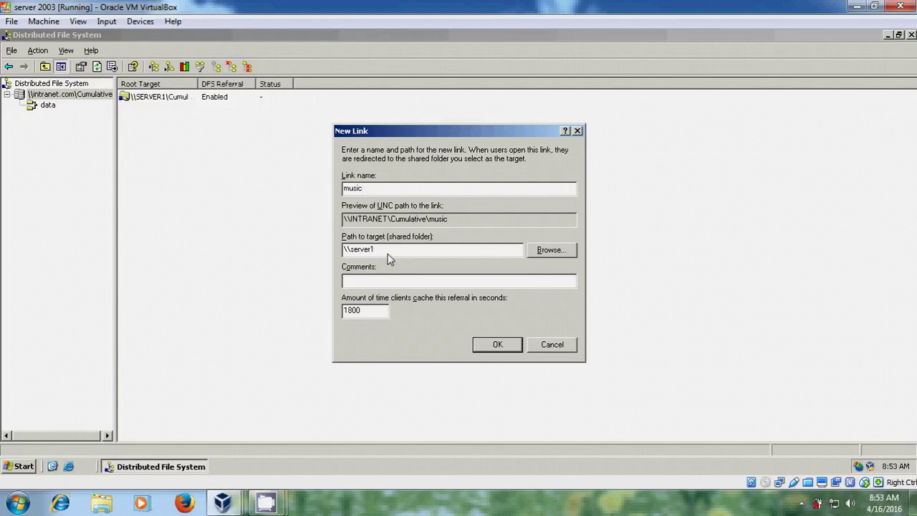
pyautogui.write('\\music')
pyautogui.click(403, 287)
pyautogui.write('music share')
pyautogui.click(494, 345)
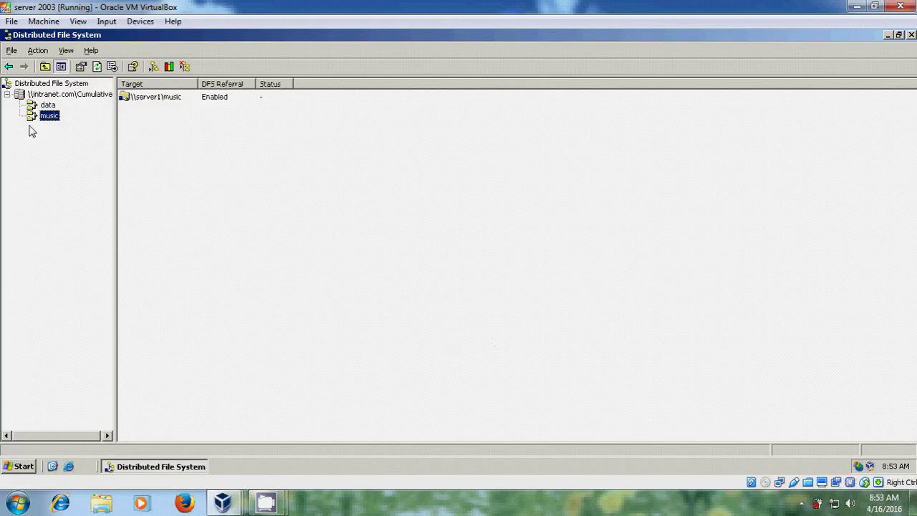
# Step: Add a link named videos to the Cumulative root, targeting \\server2\videos with the comment "video share"
pyautogui.click(81, 96)
pyautogui.rightClick(82, 96)
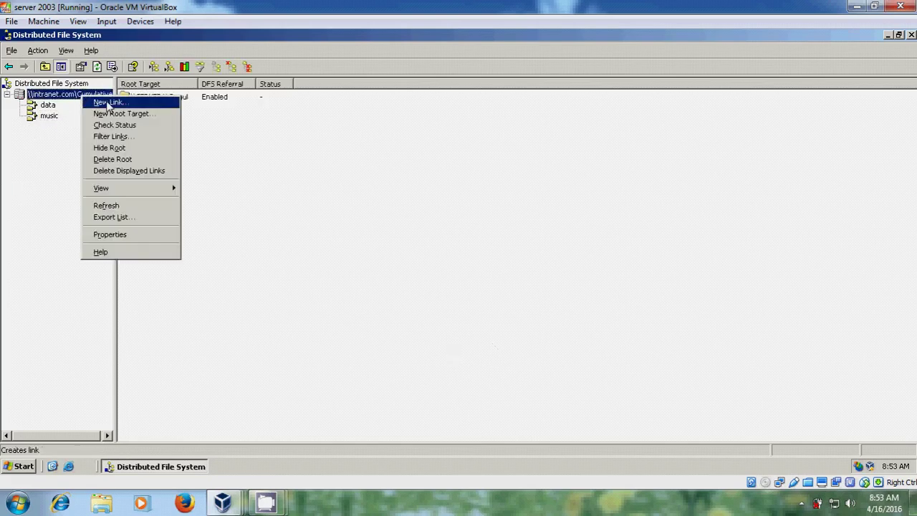
pyautogui.click(104, 99)
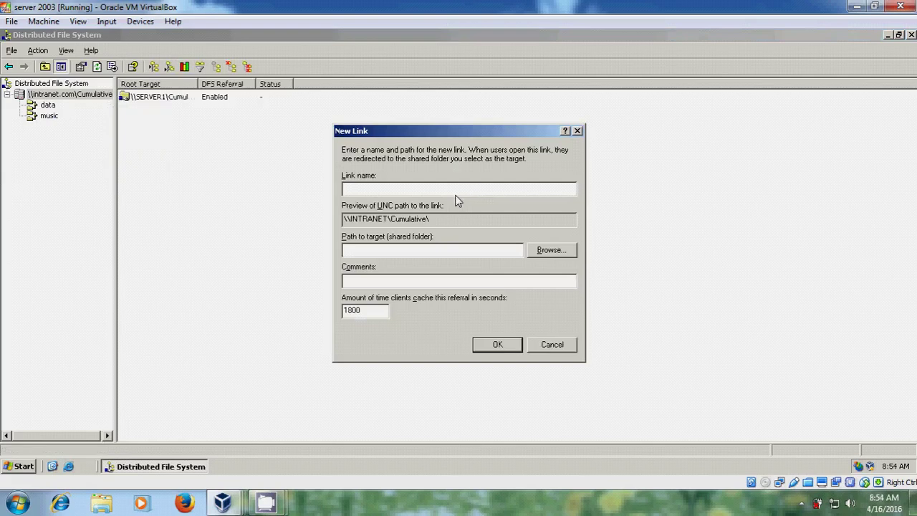
pyautogui.write('deos')
pyautogui.click(447, 249)
pyautogui.write('\\\\ser')
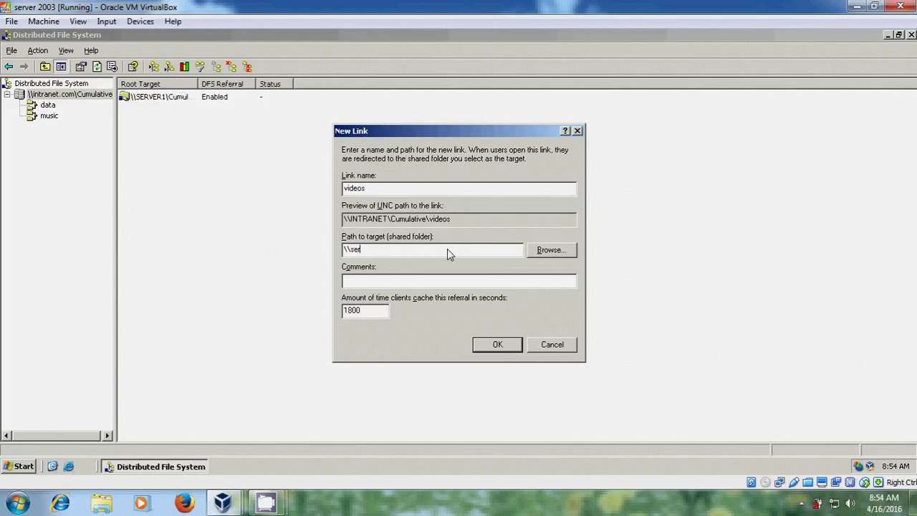
pyautogui.write('ver2\\videos')
pyautogui.click(414, 279)
pyautogui.write('video sh')
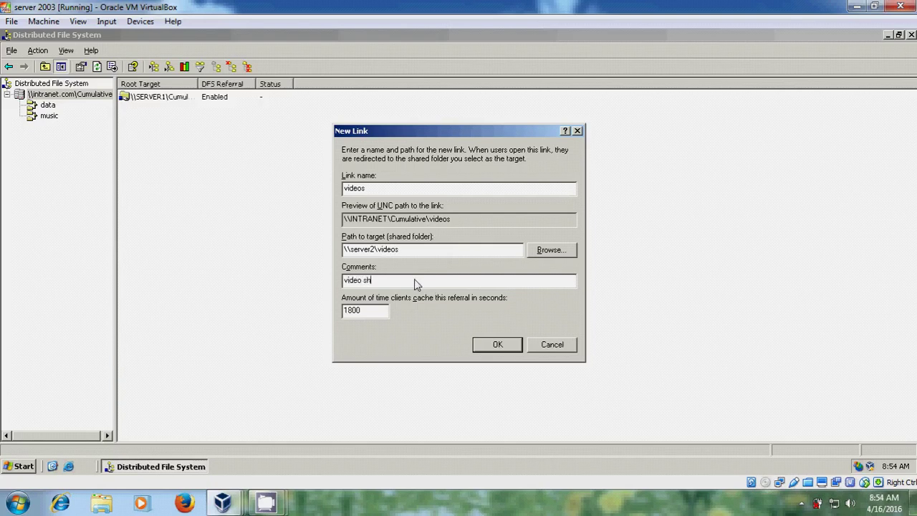
pyautogui.write('are')
pyautogui.click(497, 344)
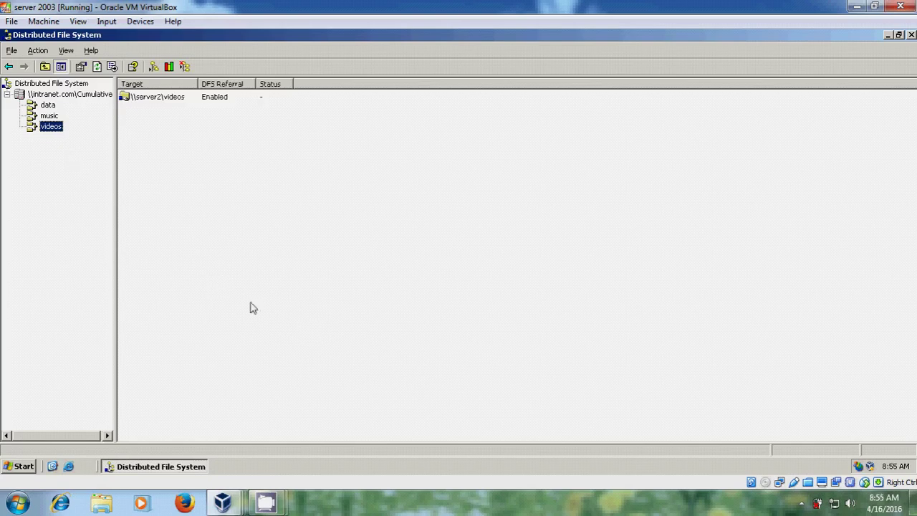
# Step: Browse to \\server1\Cumulative from My Computer to check the linked folders
pyautogui.click(27, 466)
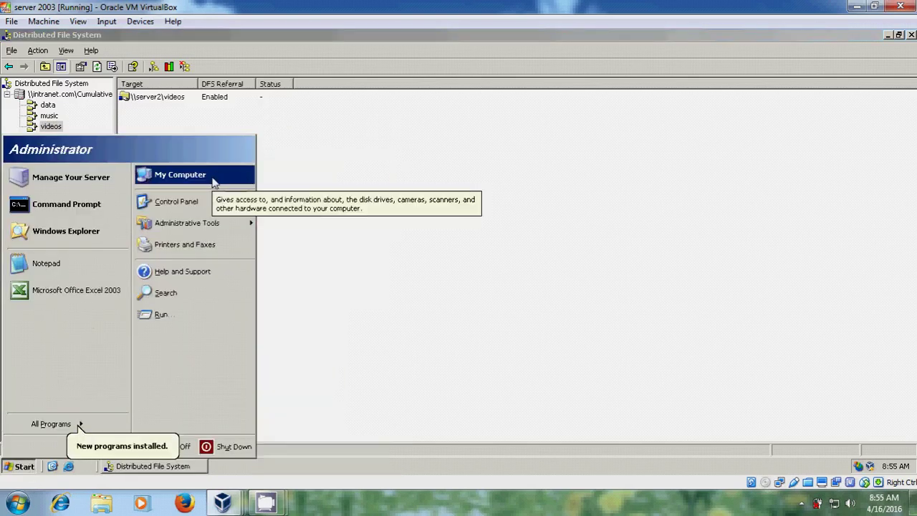
pyautogui.click(180, 175)
pyautogui.click(111, 86)
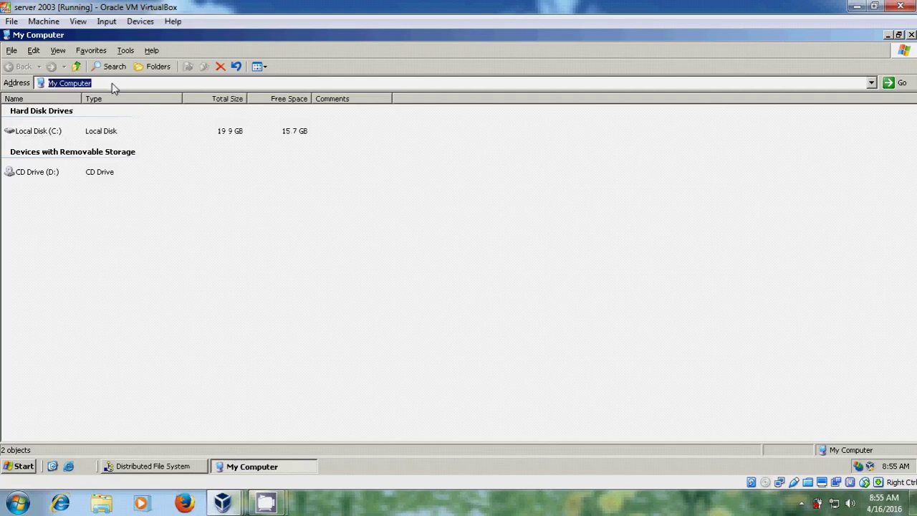
pyautogui.write('\\\\ser')
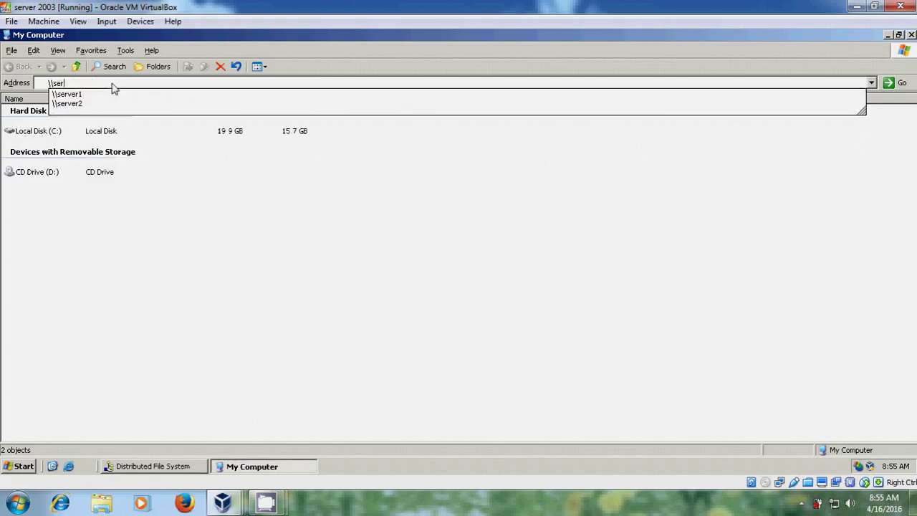
pyautogui.write('ver1')
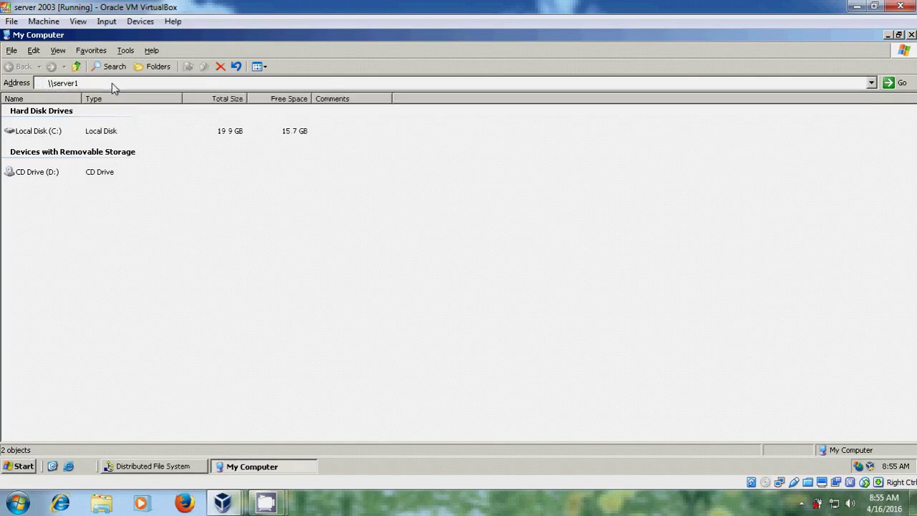
pyautogui.write('\\')
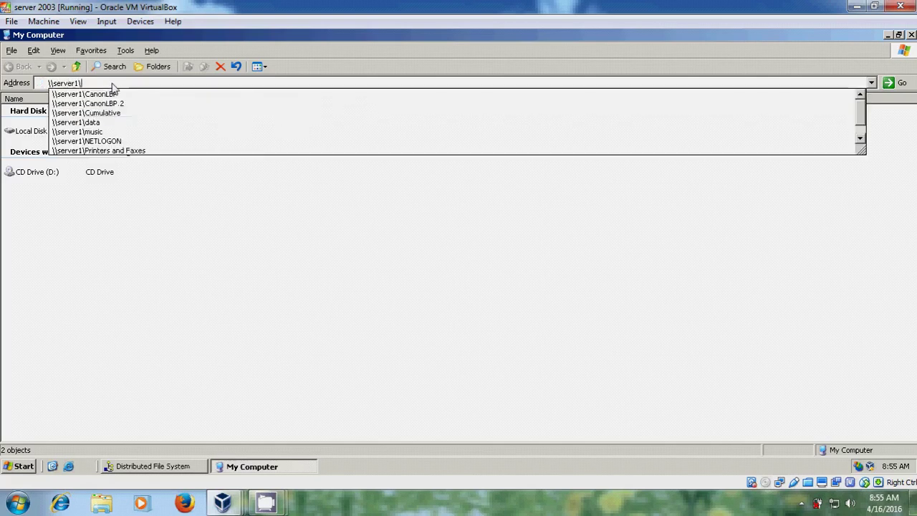
pyautogui.write('Cu')
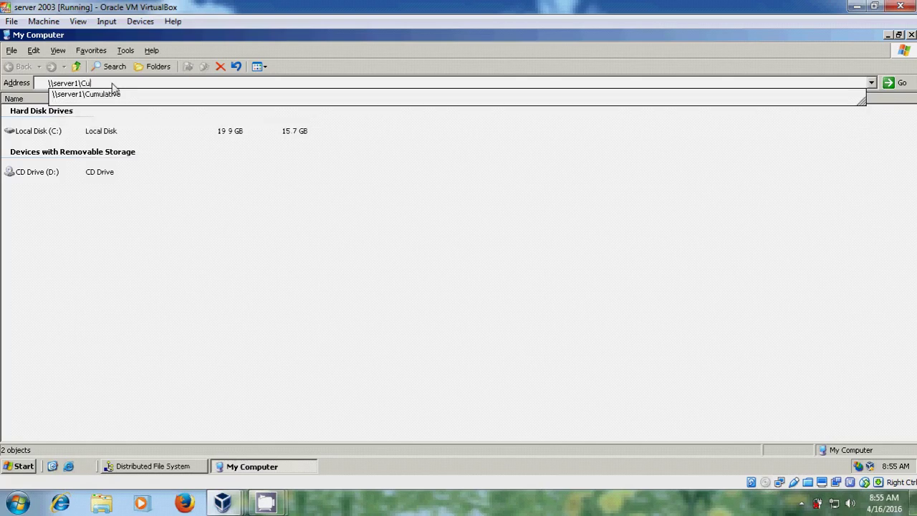
pyautogui.write('mulative')
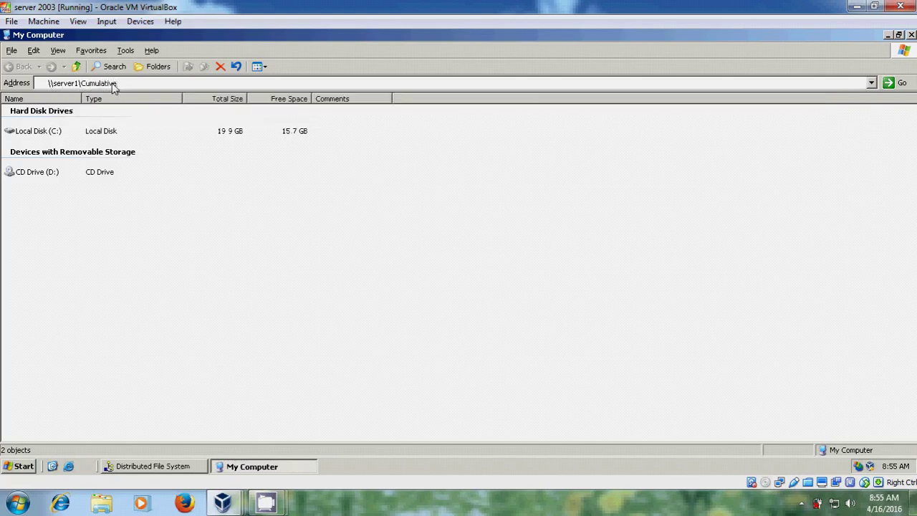
pyautogui.press('Return')
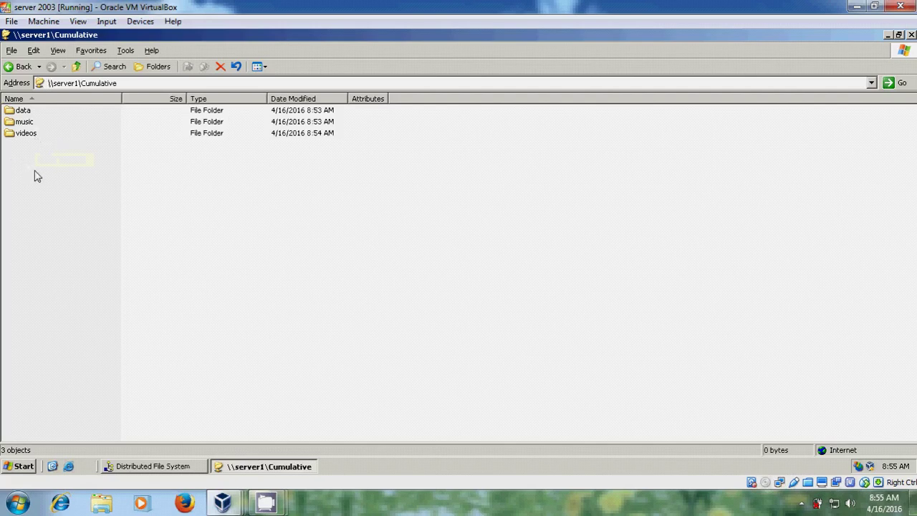
# Step: Return to the DFS console and enable publishing of the \\intranet.com\Cumulative root in Active Directory through its properties
pyautogui.click(159, 469)
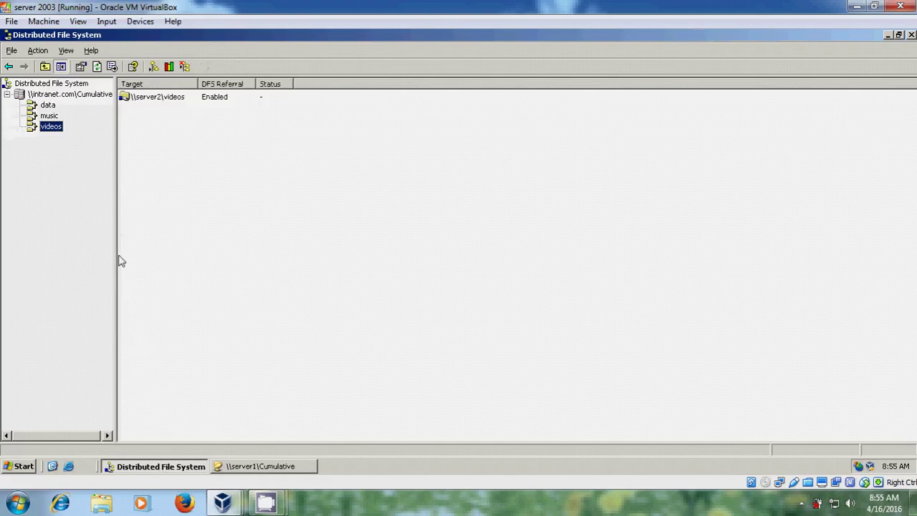
pyautogui.click(98, 97)
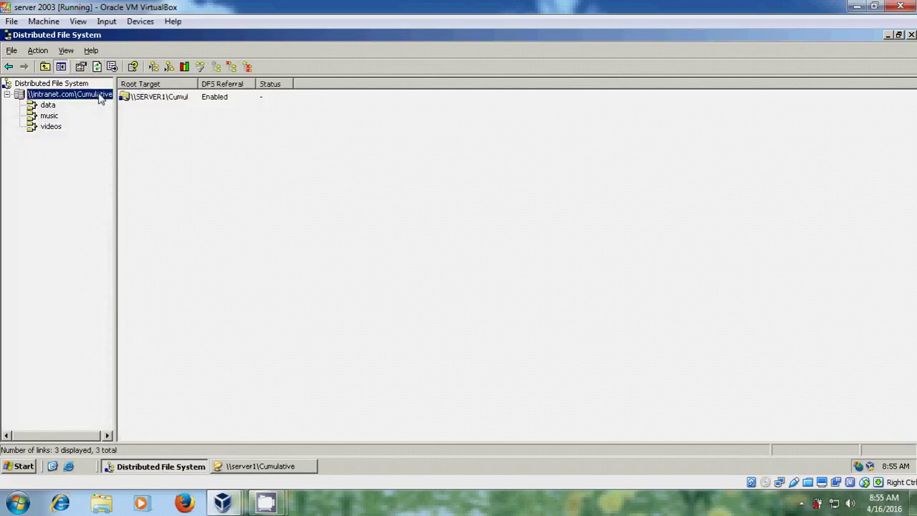
pyautogui.rightClick(99, 98)
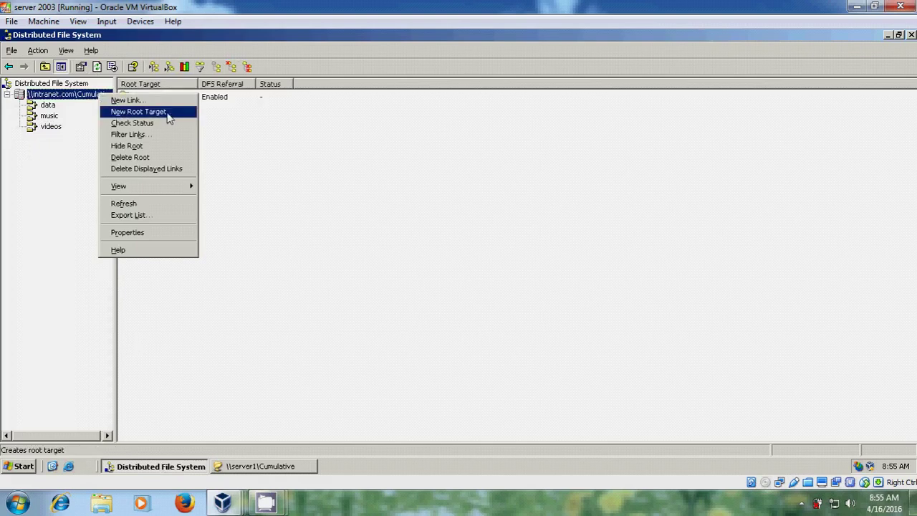
pyautogui.click(155, 233)
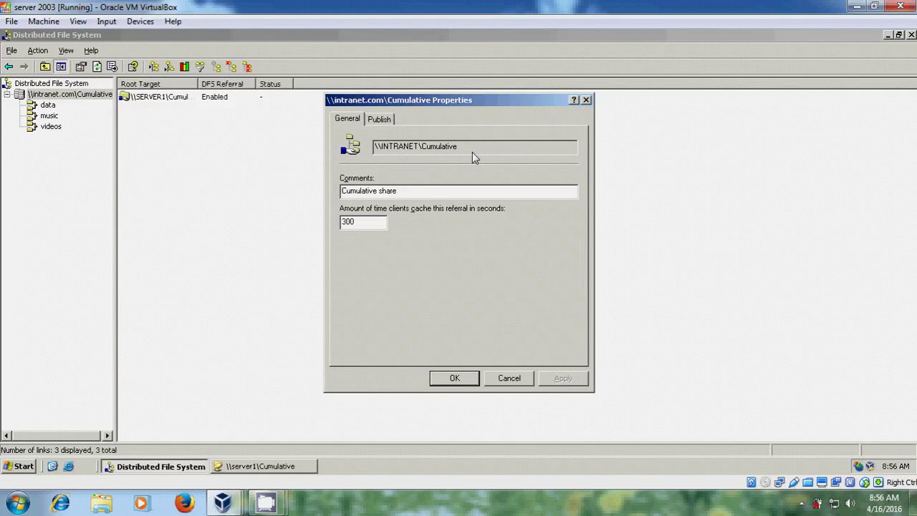
pyautogui.click(390, 120)
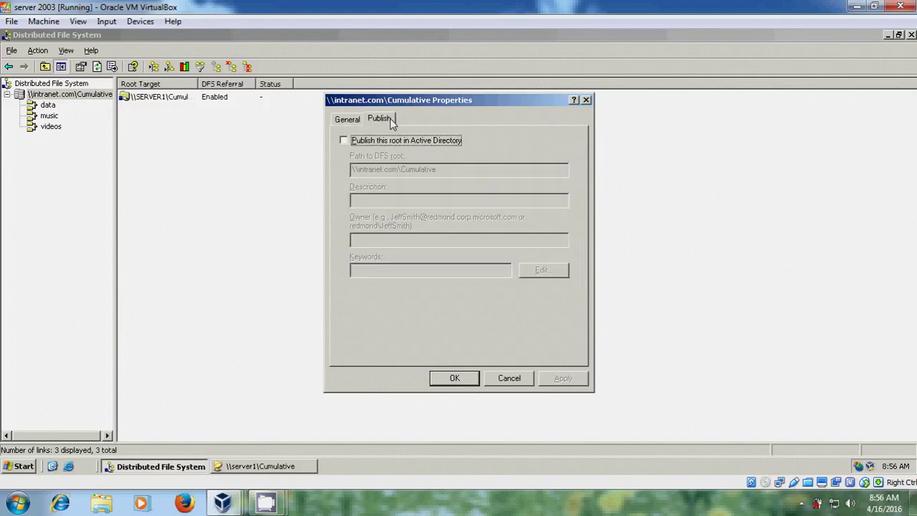
pyautogui.click(344, 142)
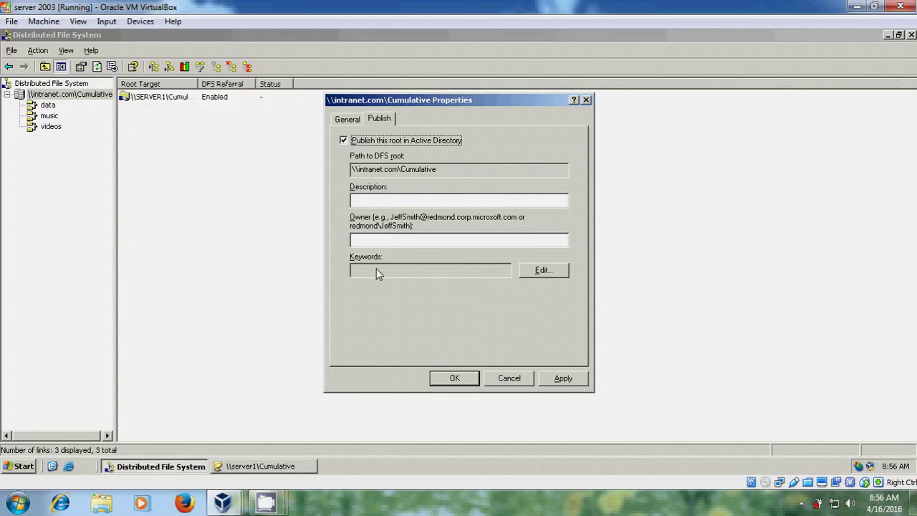
# Step: Add the keywords data, music and videos to the Cumulative root's publishing settings and apply the properties
pyautogui.click(552, 275)
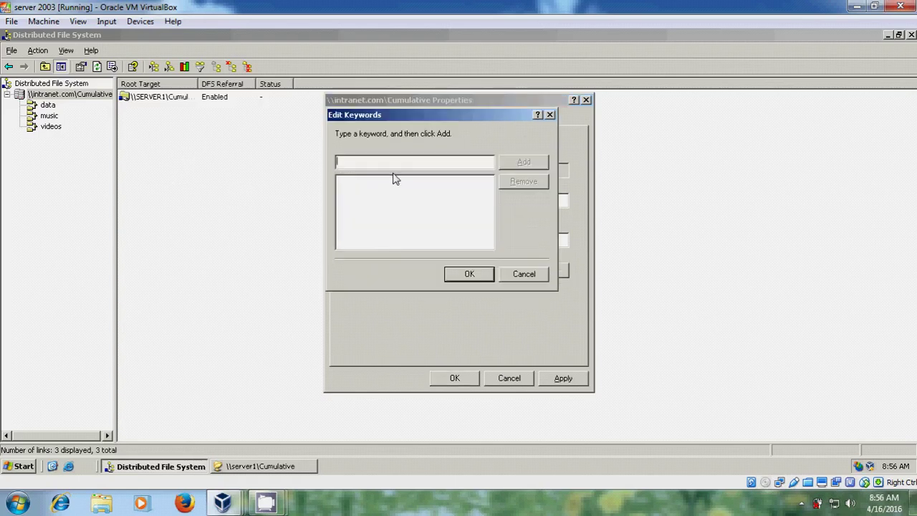
pyautogui.write('data')
pyautogui.click(524, 163)
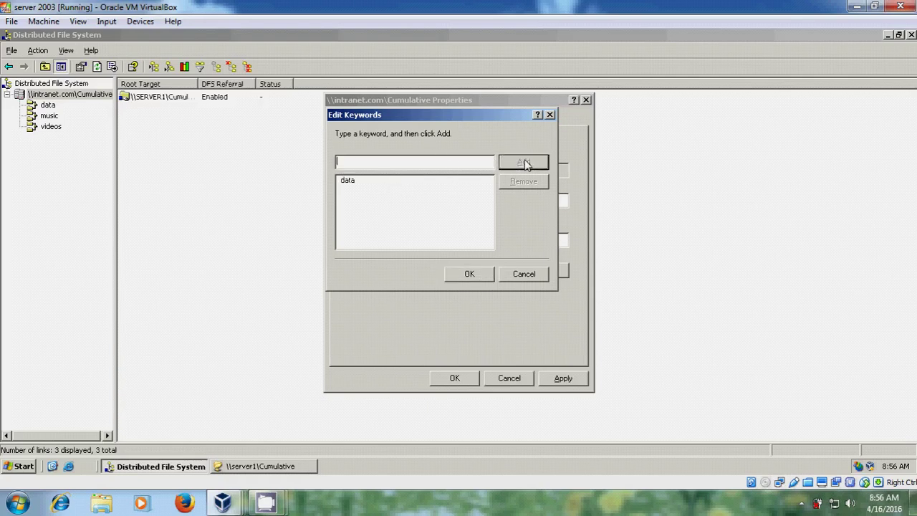
pyautogui.write('music')
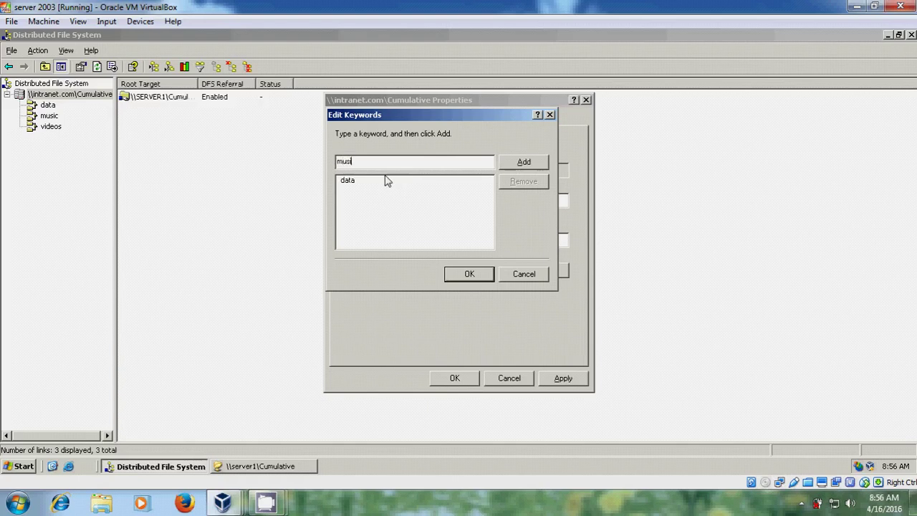
pyautogui.click(542, 162)
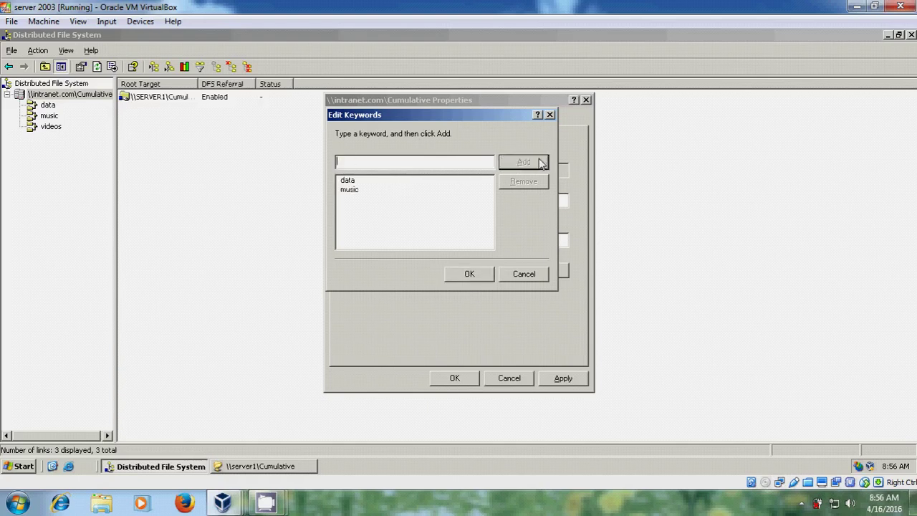
pyautogui.write('videos')
pyautogui.click(530, 162)
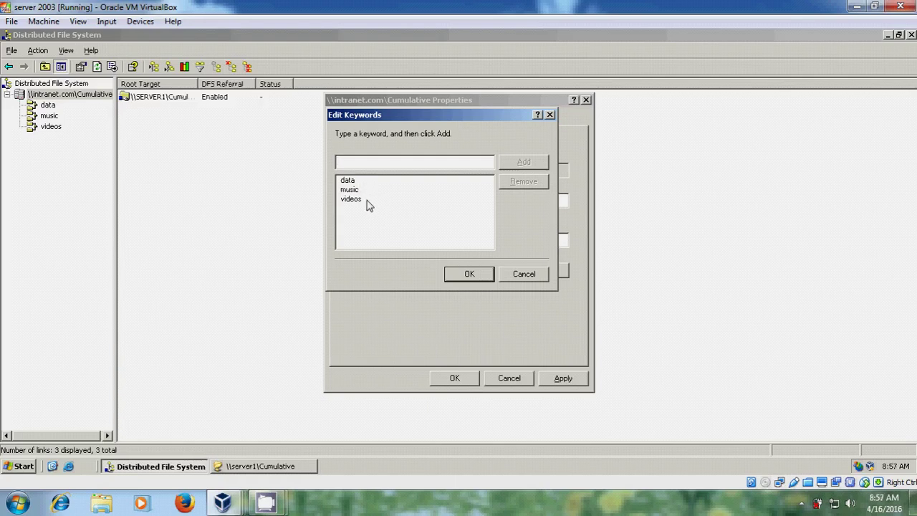
pyautogui.click(470, 275)
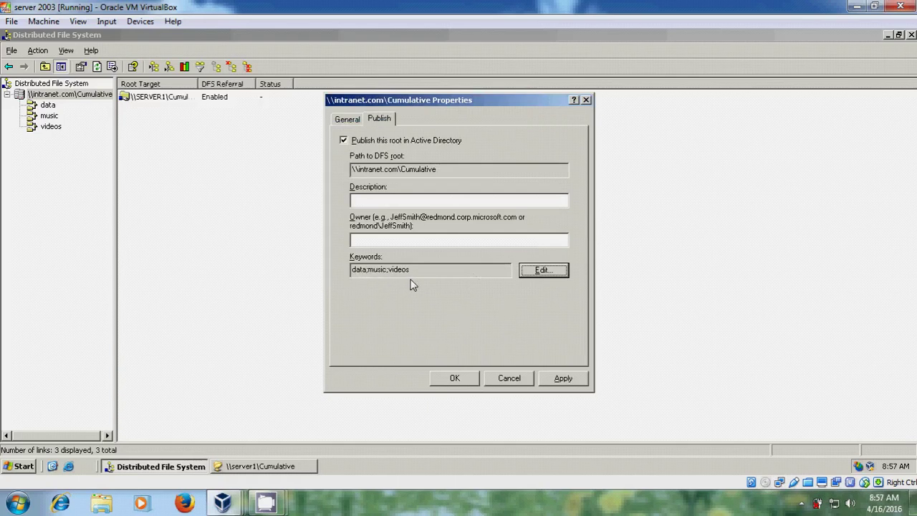
pyautogui.click(565, 379)
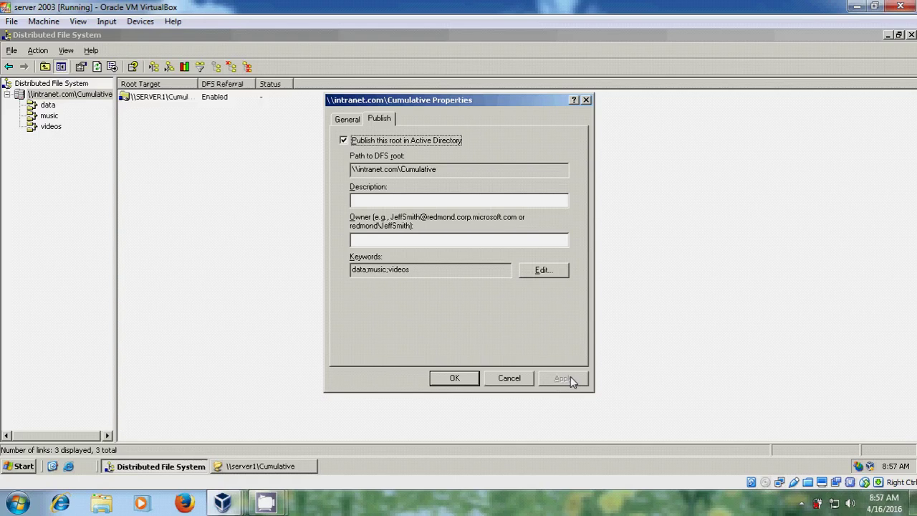
pyautogui.click(454, 379)
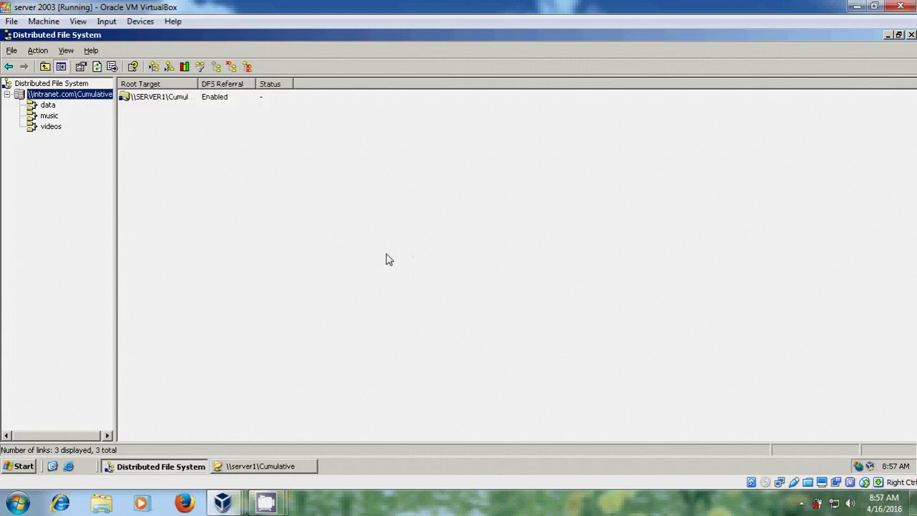
# Step: Minimize the server 2003 and server2k3 virtual machine windows to show the host desktop
pyautogui.click(857, 6)
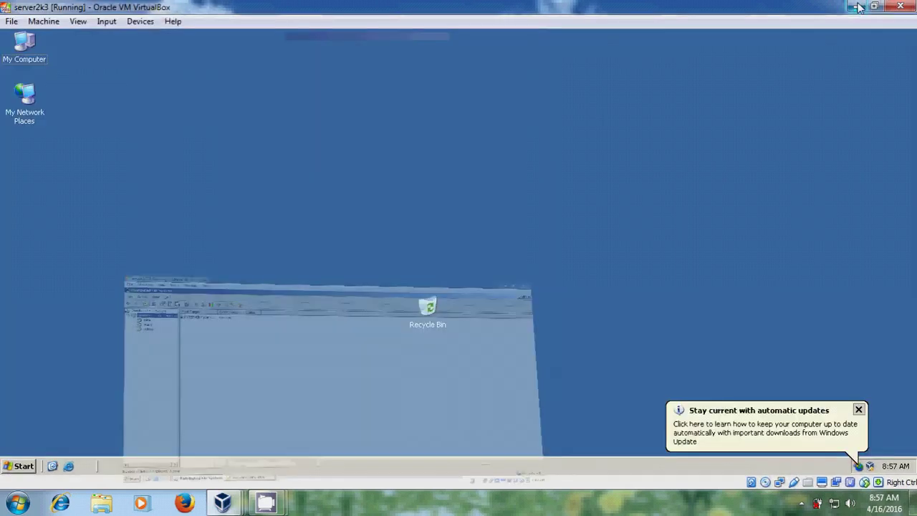
pyautogui.click(856, 6)
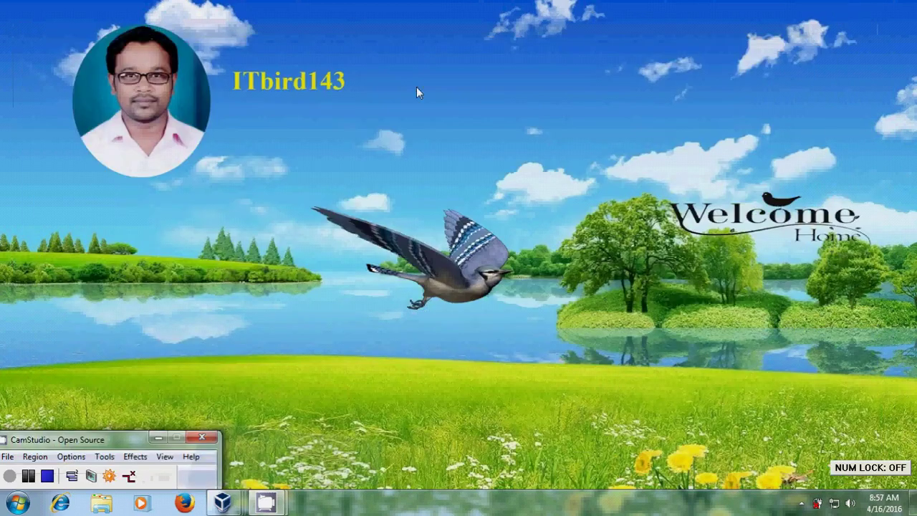